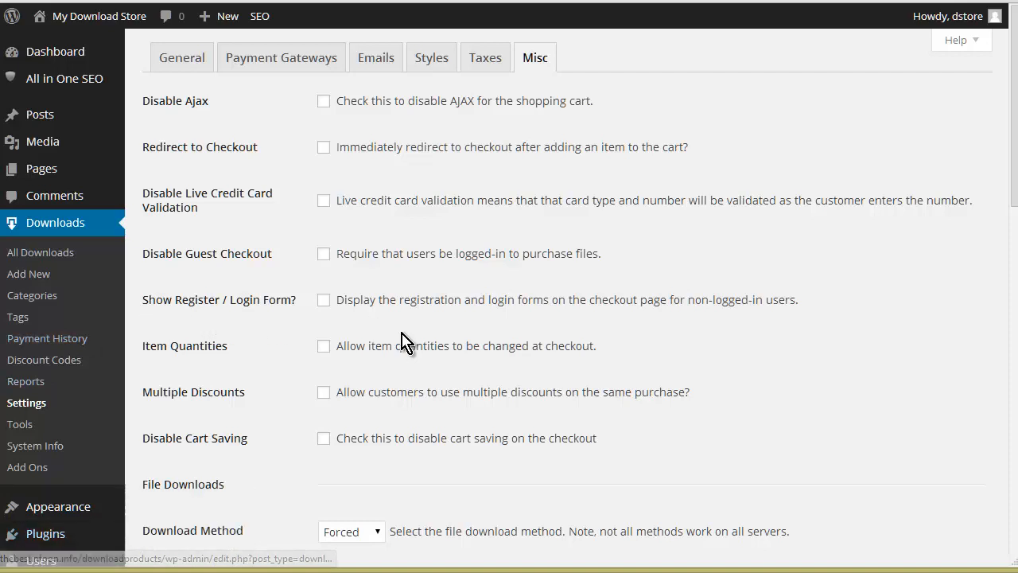
Step: Start a new discount code in the store, naming it "Ten percent off" with the code "10off"
left_click(70, 363)
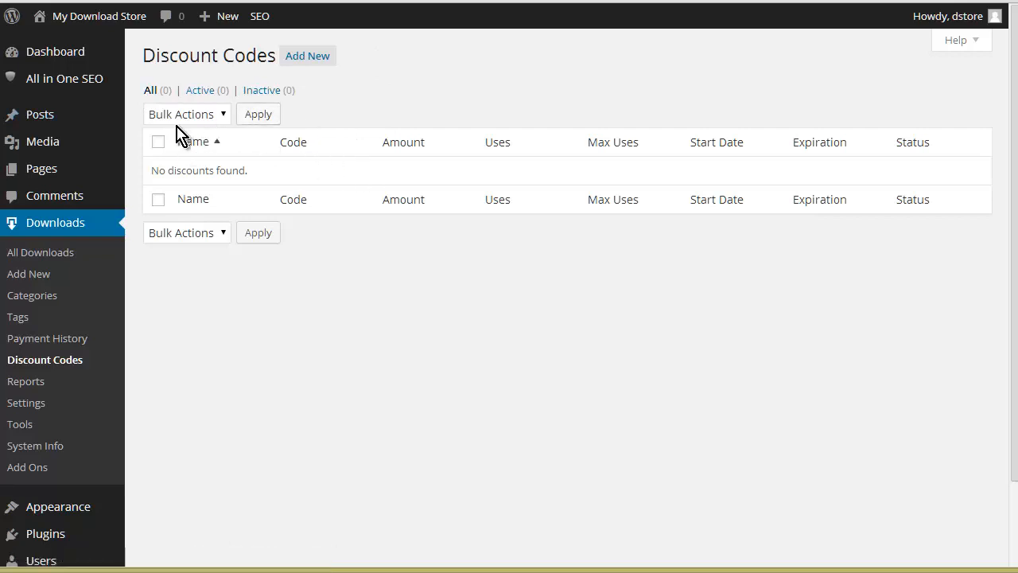
left_click(309, 61)
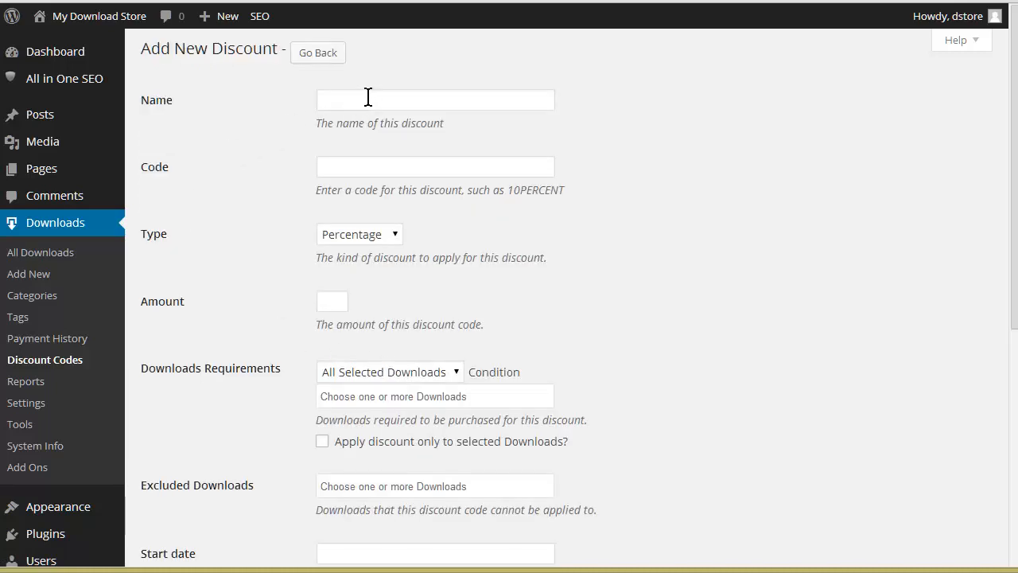
left_click(367, 96)
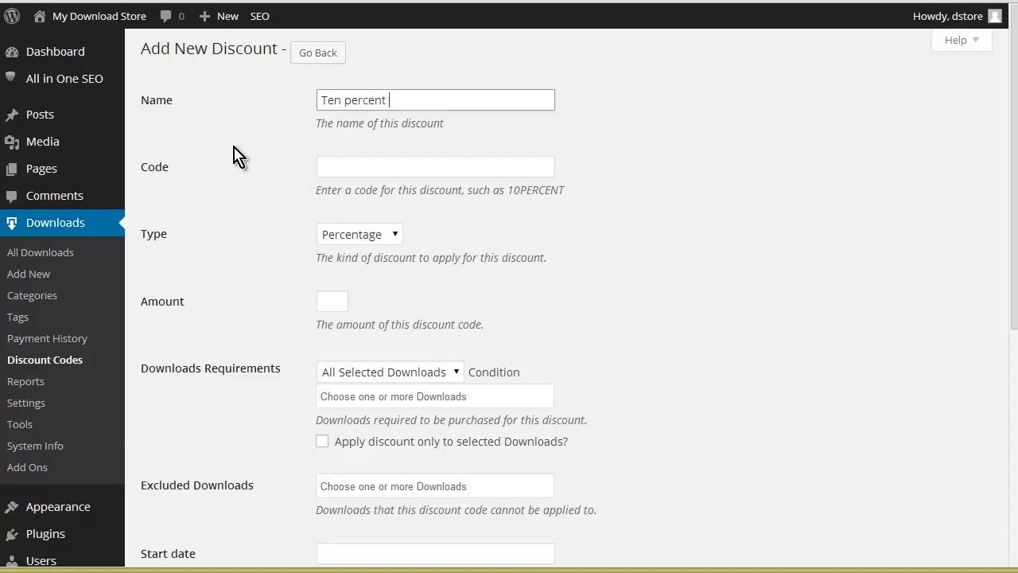
type("Ten percent off")
left_click(350, 167)
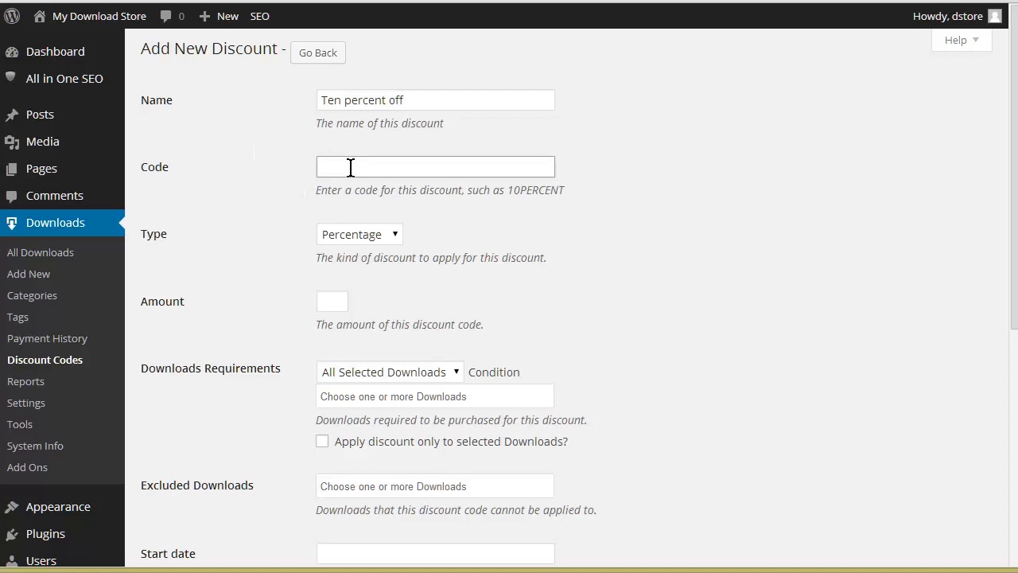
type("10")
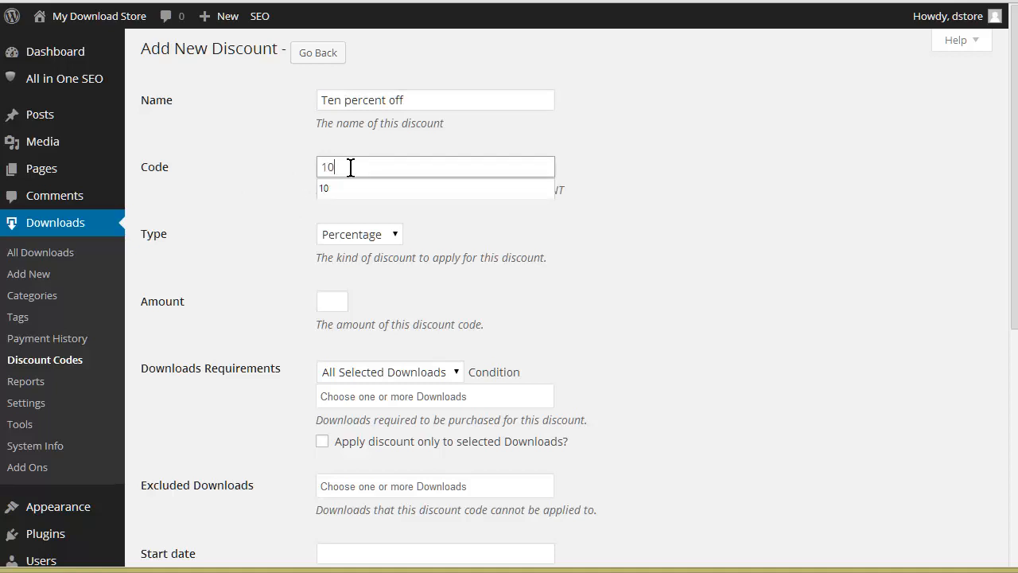
type("off")
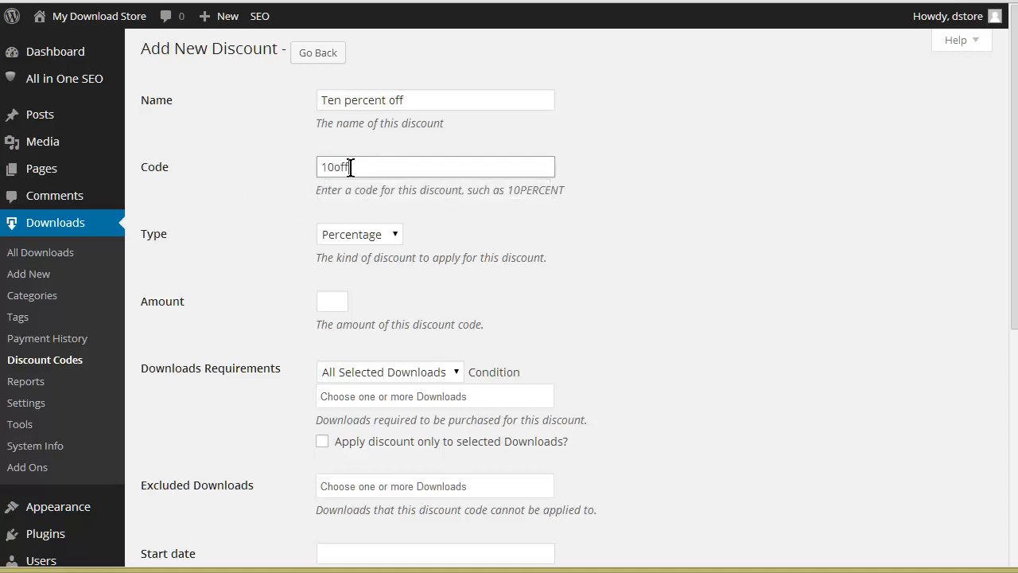
Step: Set the discount type to Percentage and the amount to 10
left_click(396, 237)
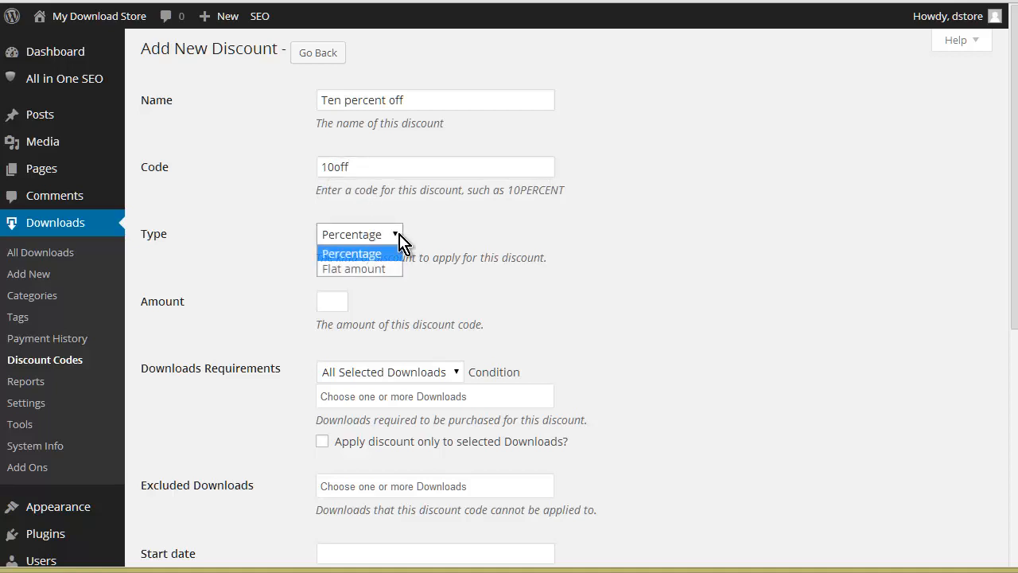
left_click(390, 252)
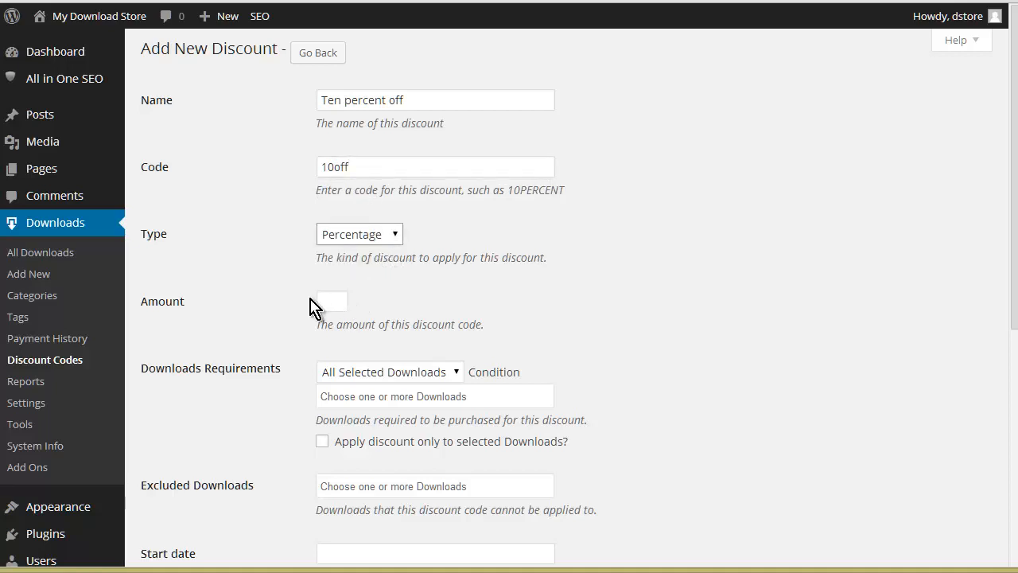
left_click(327, 300)
type("10")
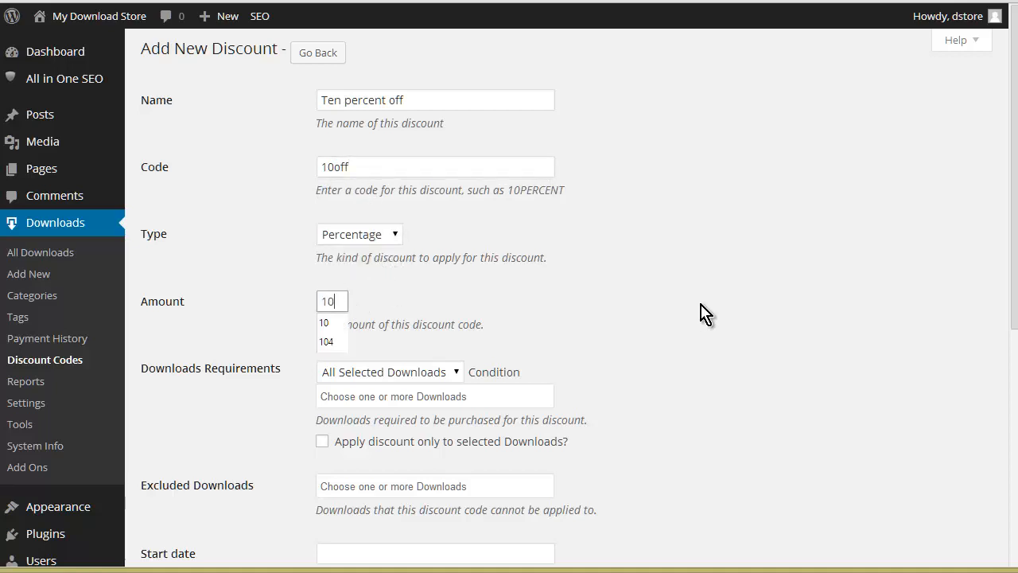
left_click(275, 329)
Step: Examine the choices for the download requirements condition and the excluded downloads without selecting any
scroll(408, 322, "down", 1)
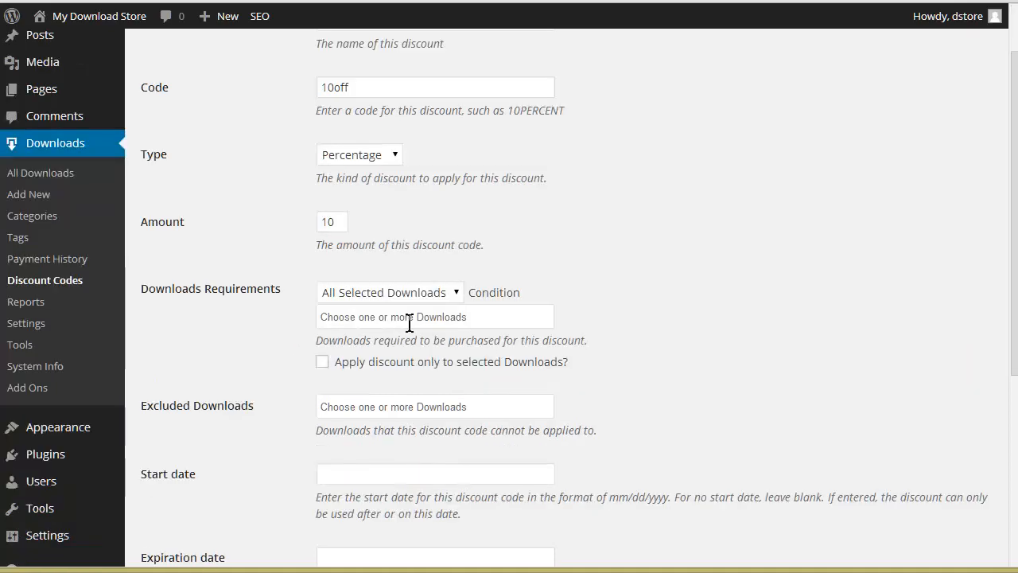
scroll(409, 322, "down", 1)
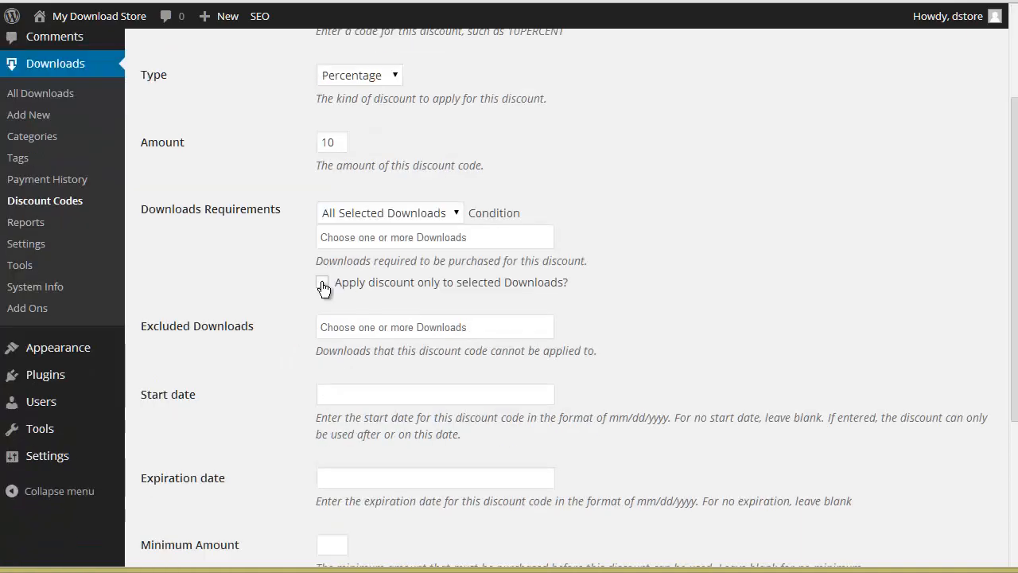
left_click(458, 215)
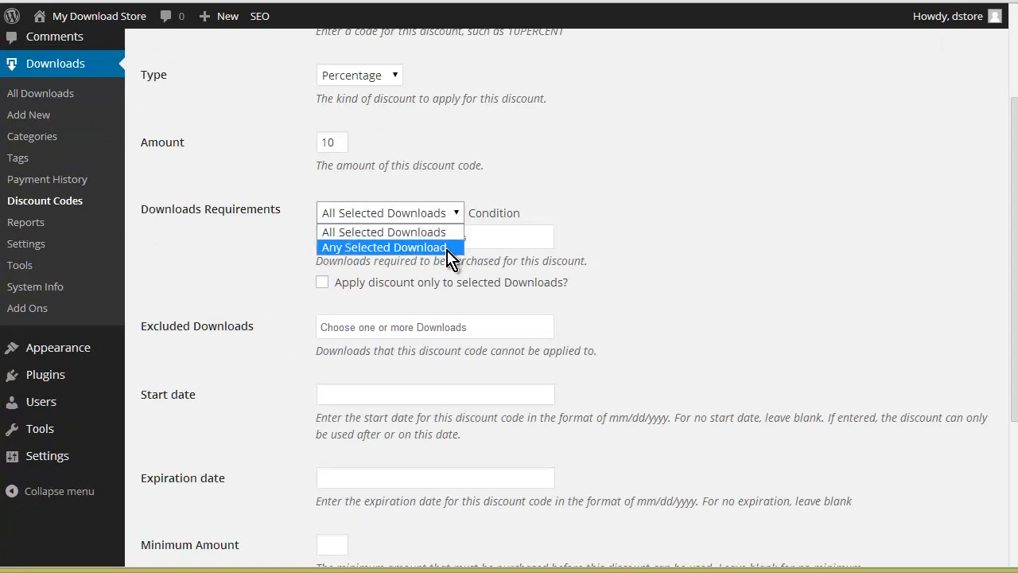
left_click(614, 199)
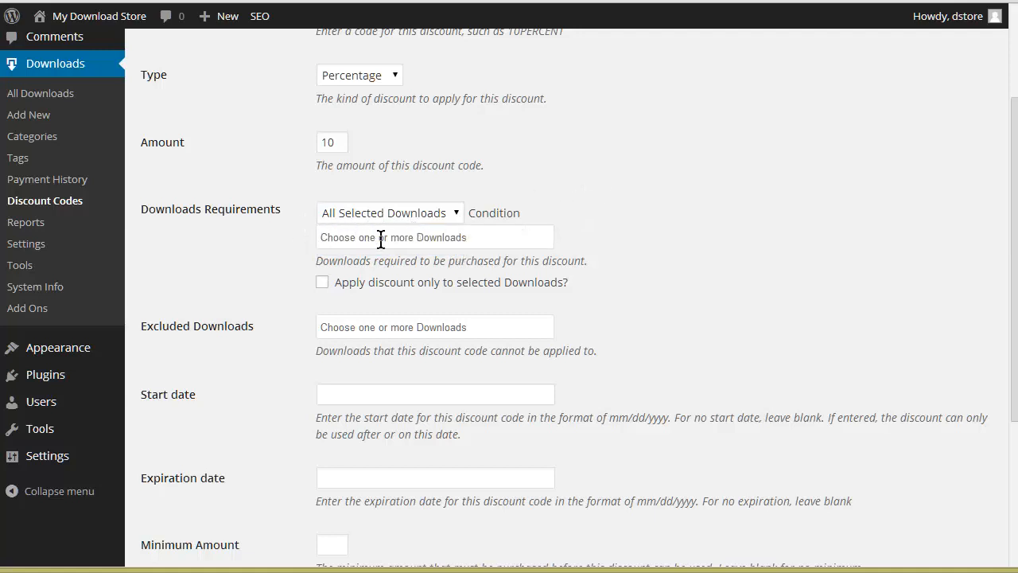
scroll(445, 286, "down", 2)
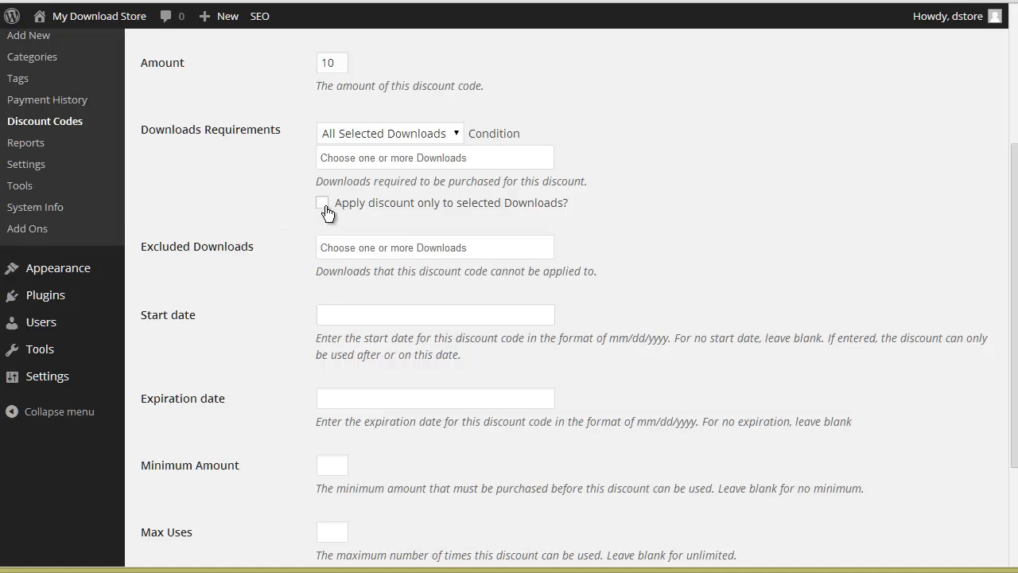
left_click(544, 250)
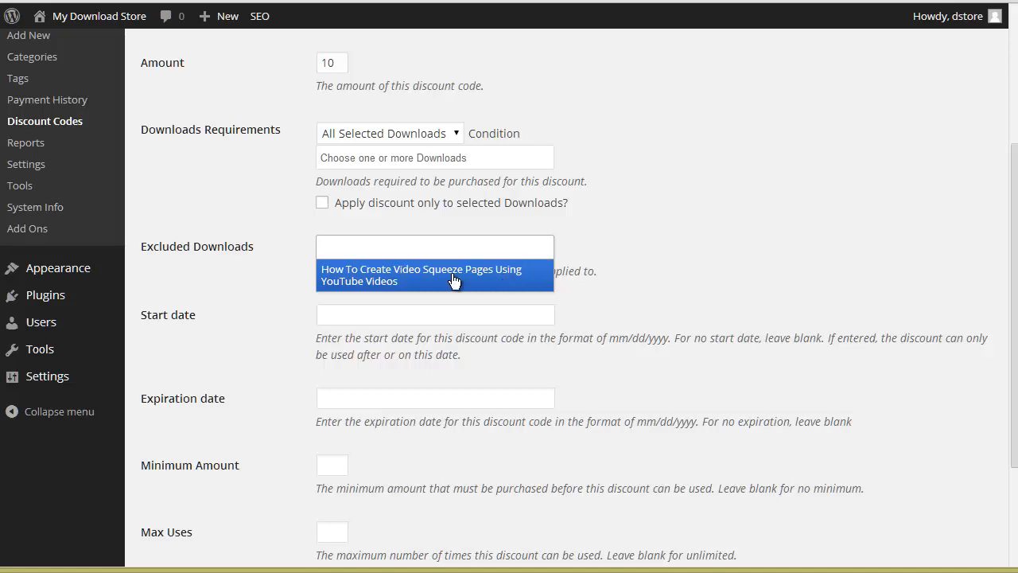
left_click(253, 291)
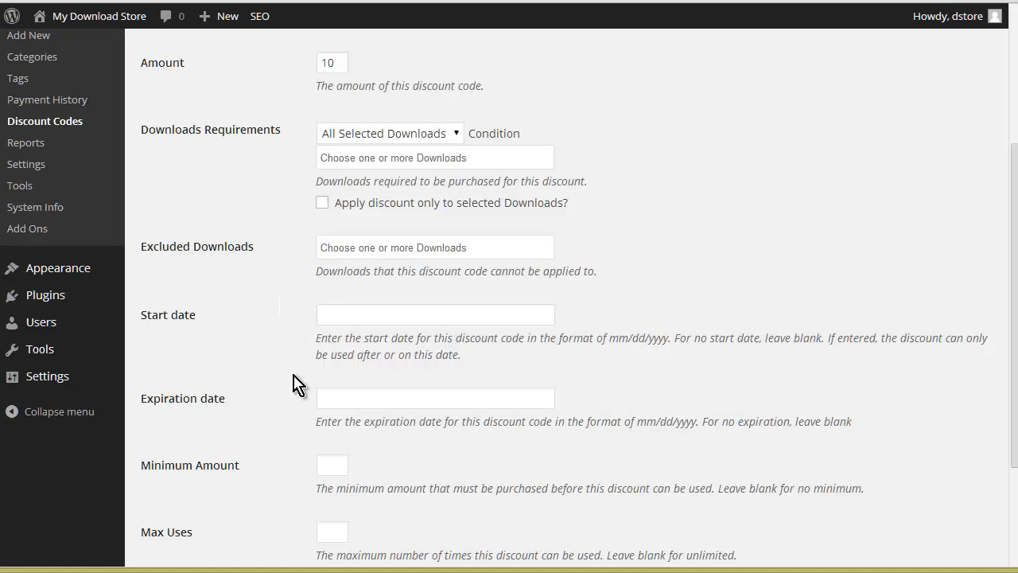
Step: Add the discount code, leaving the dates, minimum amount, maximum uses and single-use limit unset
scroll(766, 336, "down", 1)
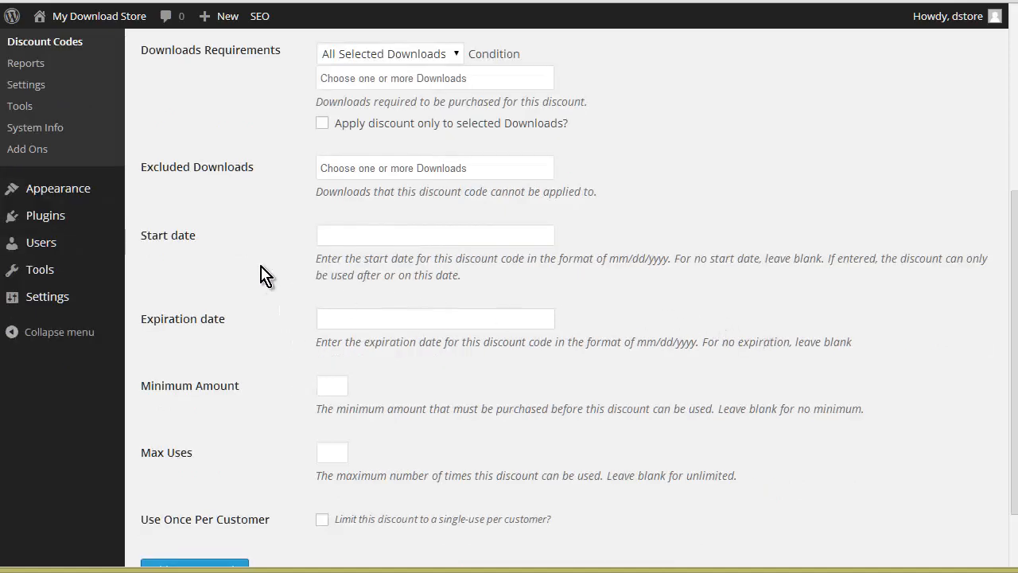
scroll(274, 276, "down", 1)
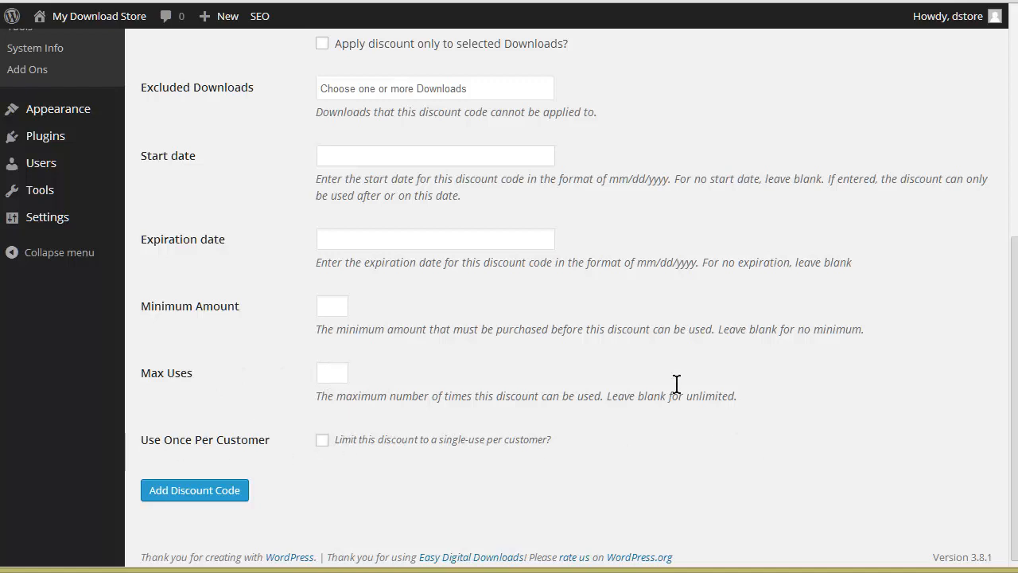
left_click(198, 491)
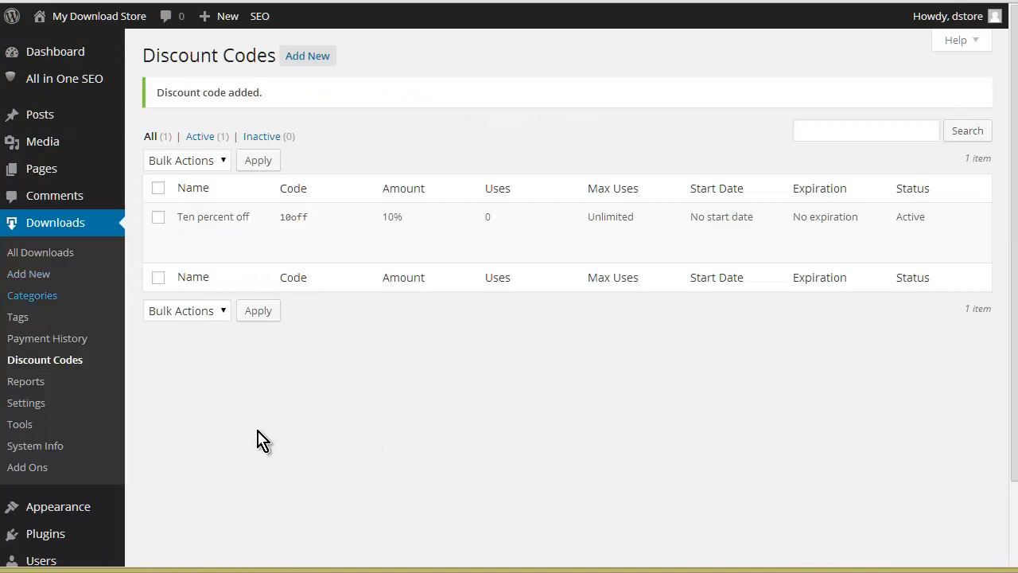
Step: Check the actions available for the "Ten percent off" discount and view the store's earnings report
mouse_move(303, 234)
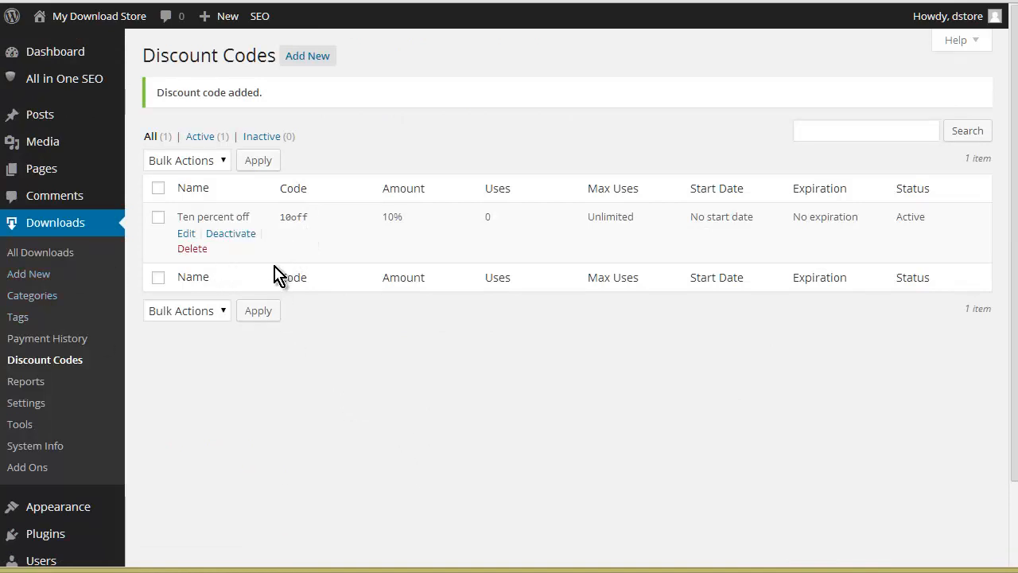
left_click(44, 385)
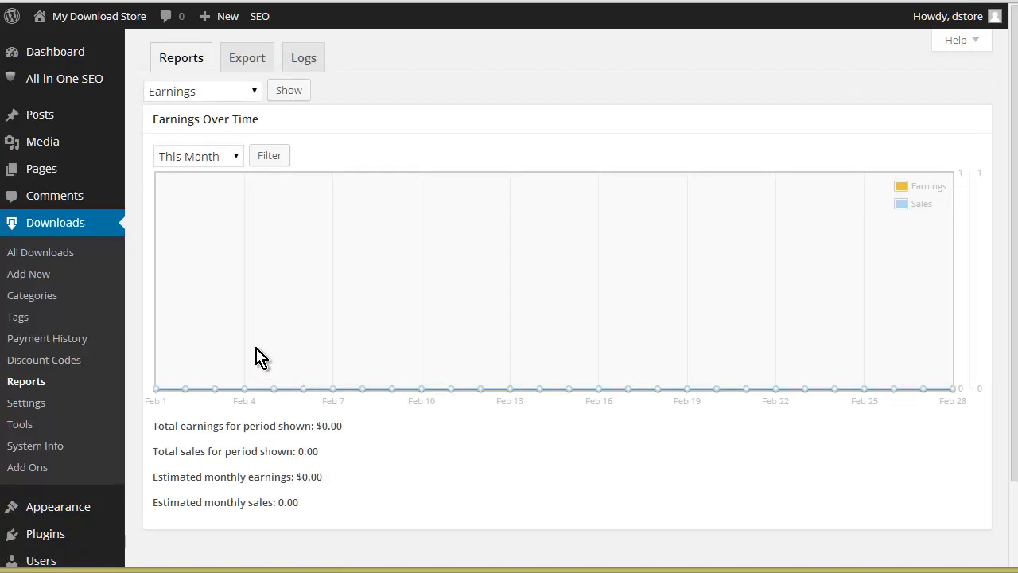
Step: Open the live page of the download "How To Create Video Squeeze Pages Using YouTube Videos" and add it to the cart
left_click(44, 253)
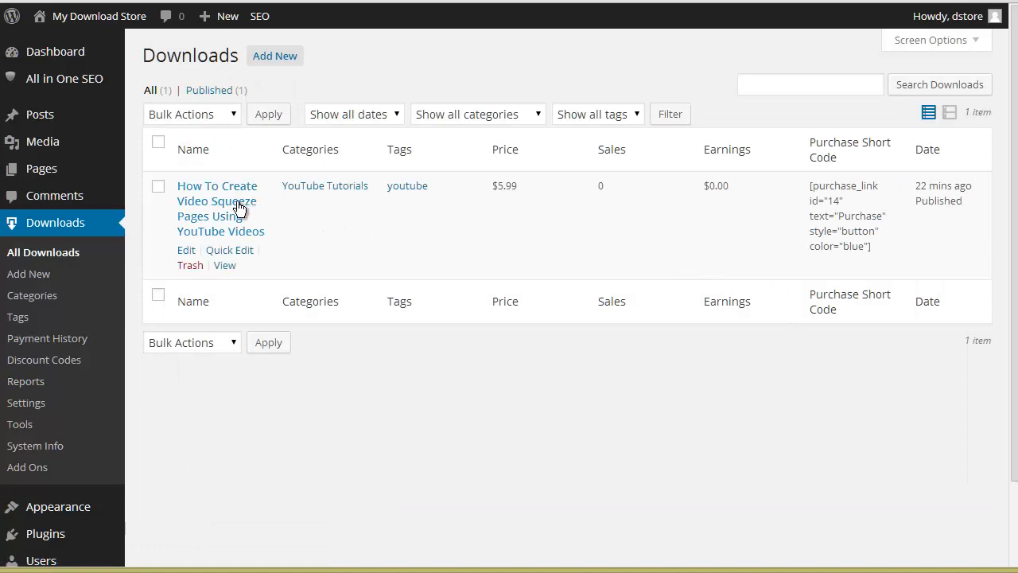
left_click(225, 266)
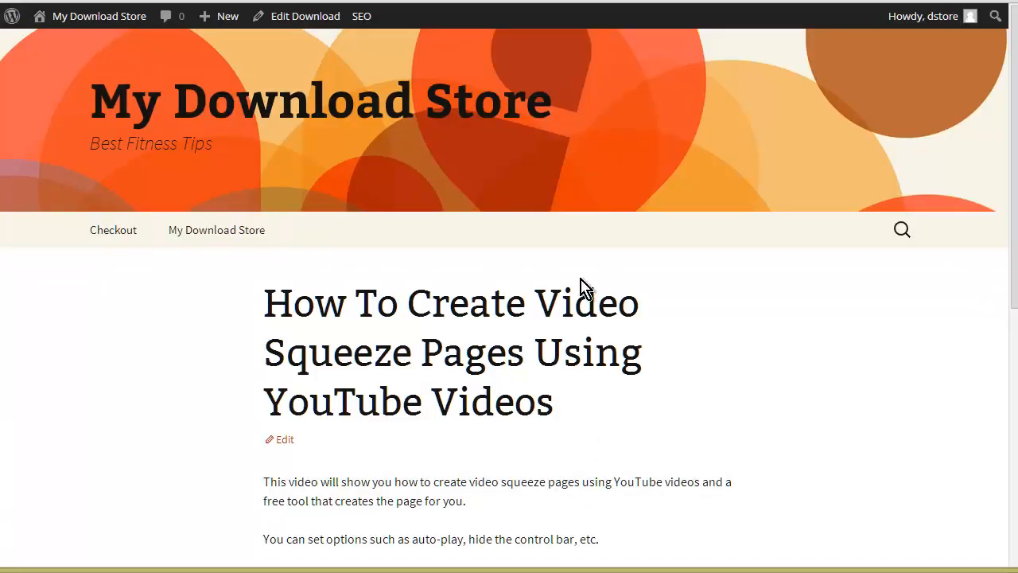
scroll(472, 284, "down", 3)
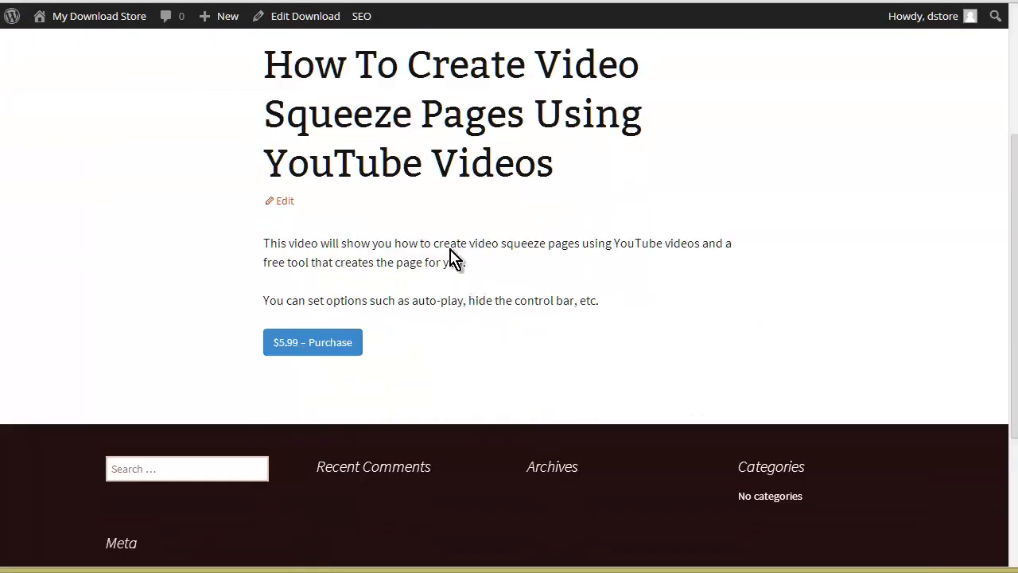
left_click(322, 349)
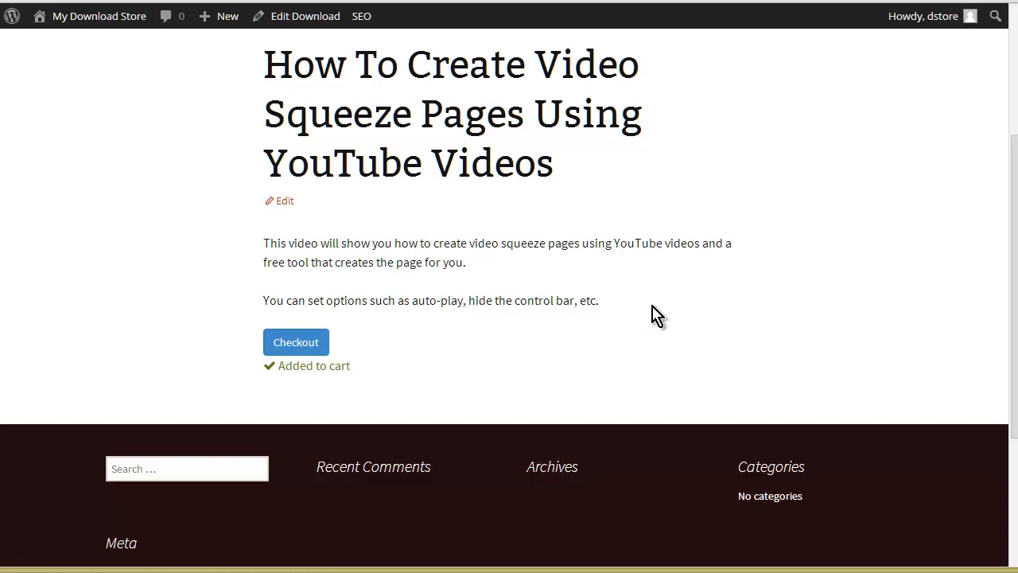
Step: Go to the store's checkout page and review the cart contents and discount code option
scroll(652, 306, "up", 3)
scroll(689, 315, "down", 1)
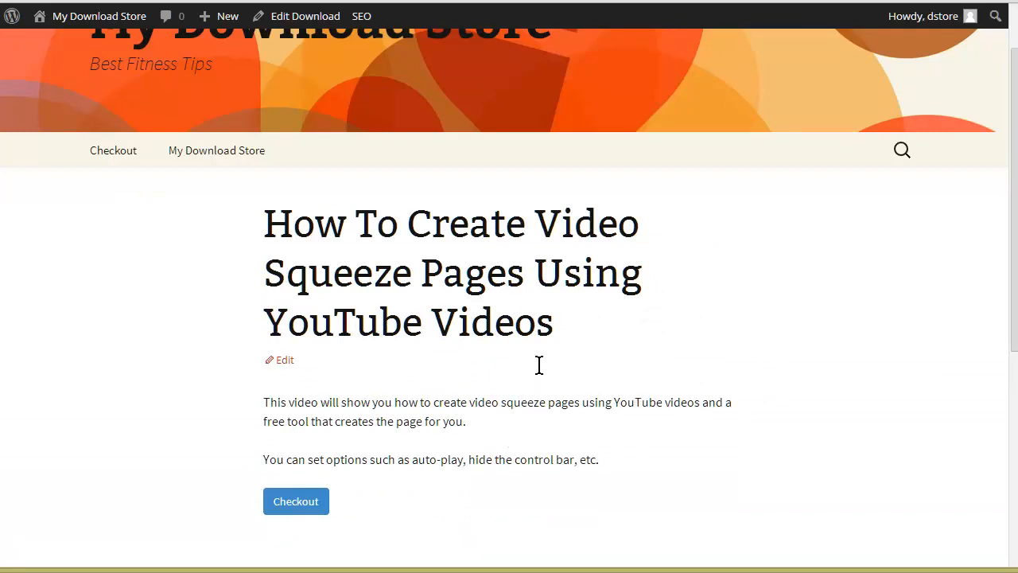
scroll(539, 365, "up", 1)
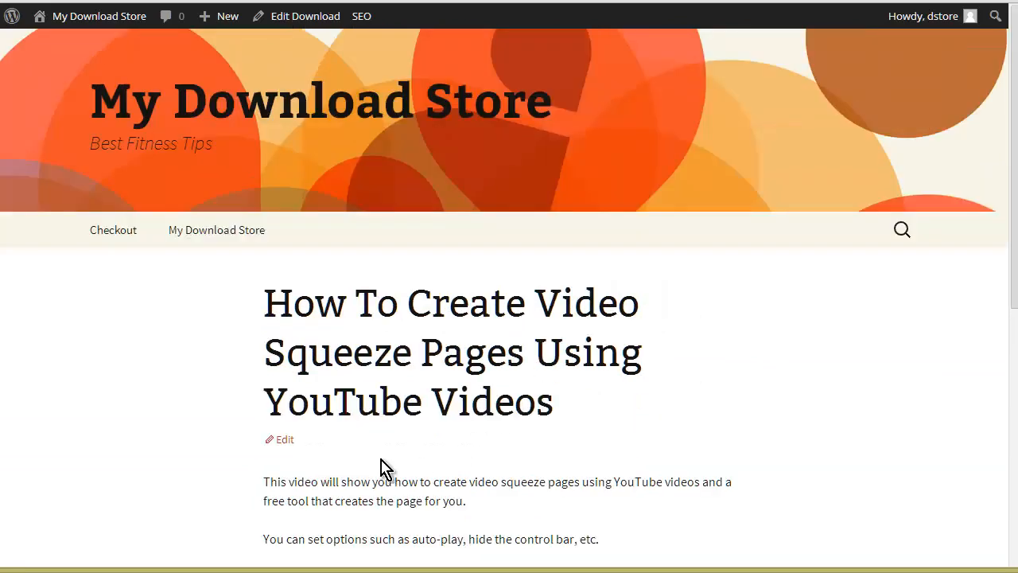
left_click(120, 248)
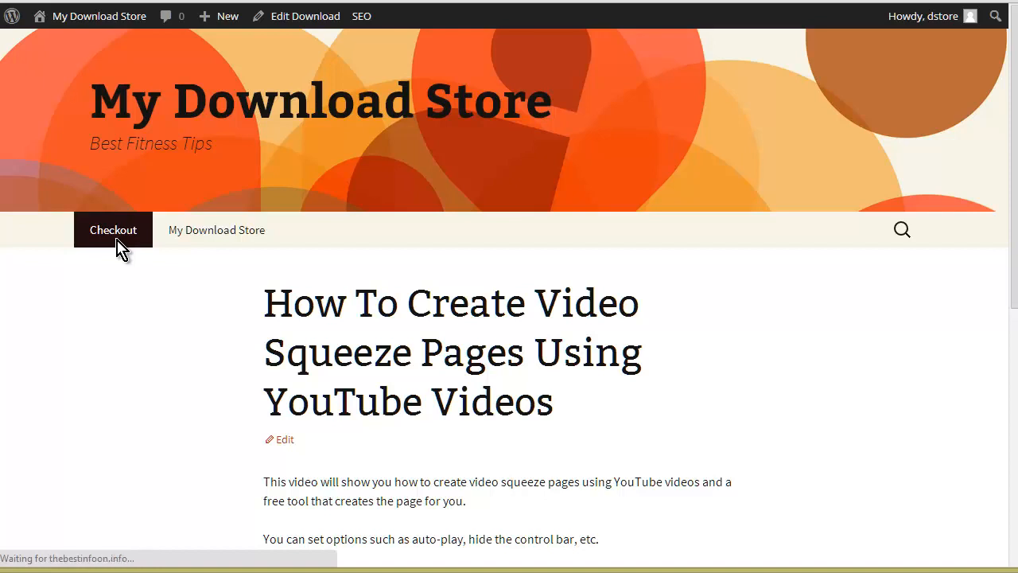
scroll(472, 318, "down", 2)
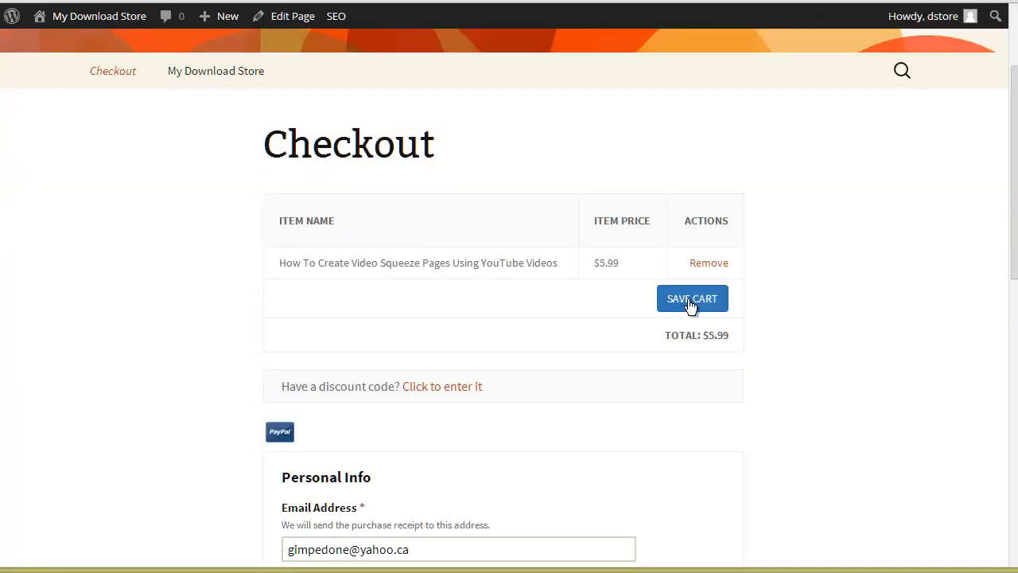
scroll(816, 302, "down", 1)
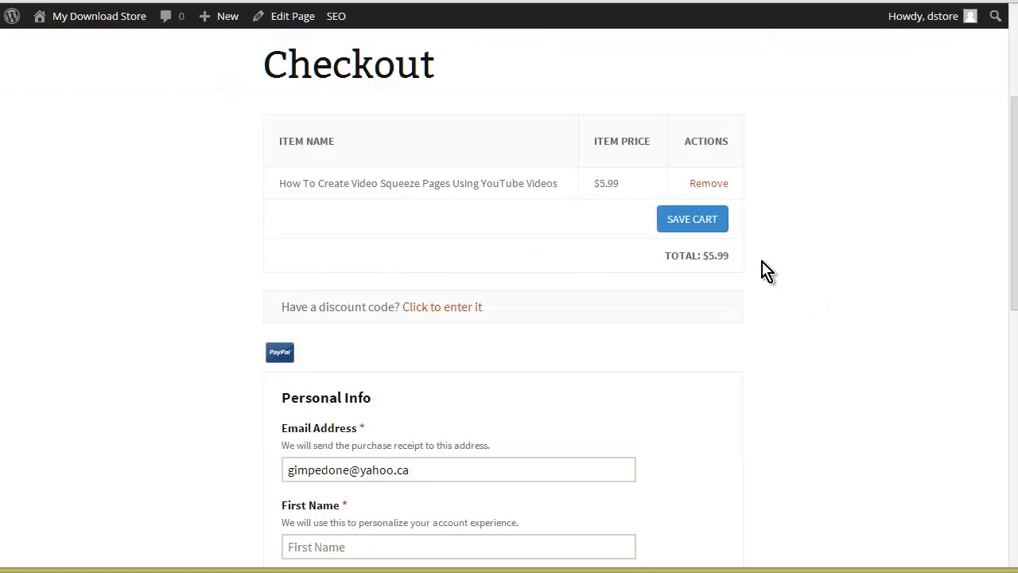
Step: Fill in the buyer's first and last name in the personal info and submit the purchase
scroll(402, 340, "down", 3)
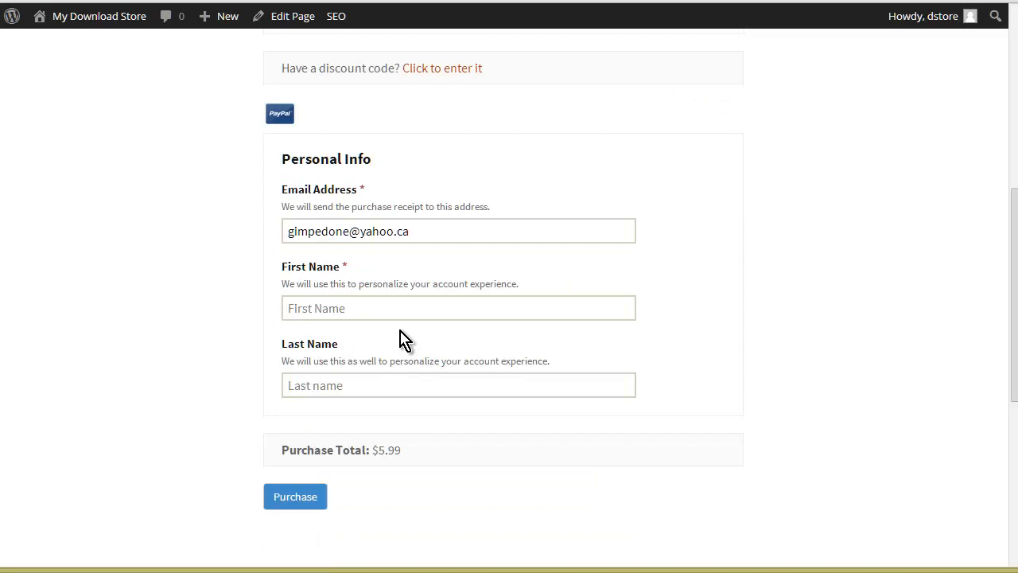
left_click(363, 312)
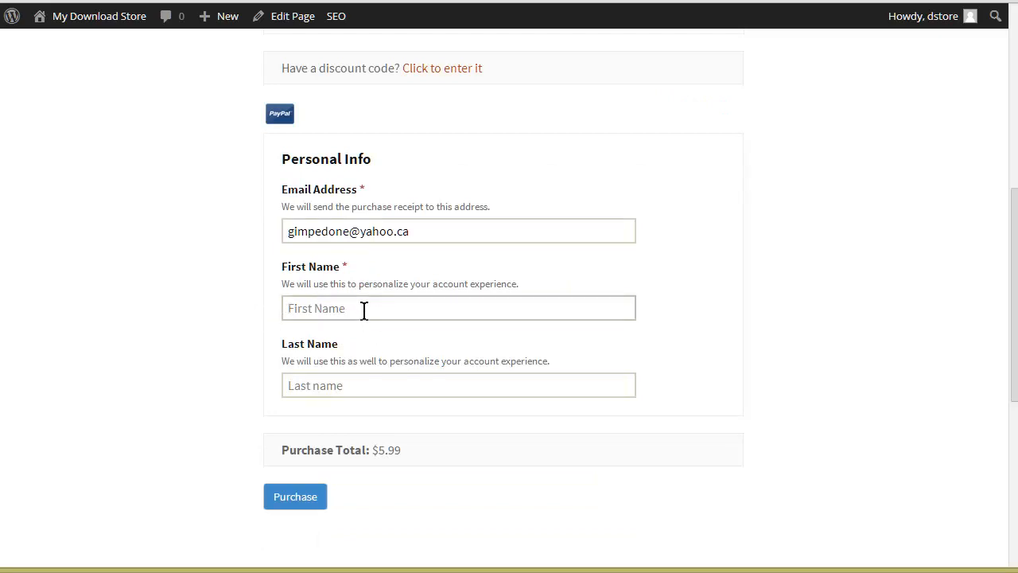
type("Tony")
key("Tab")
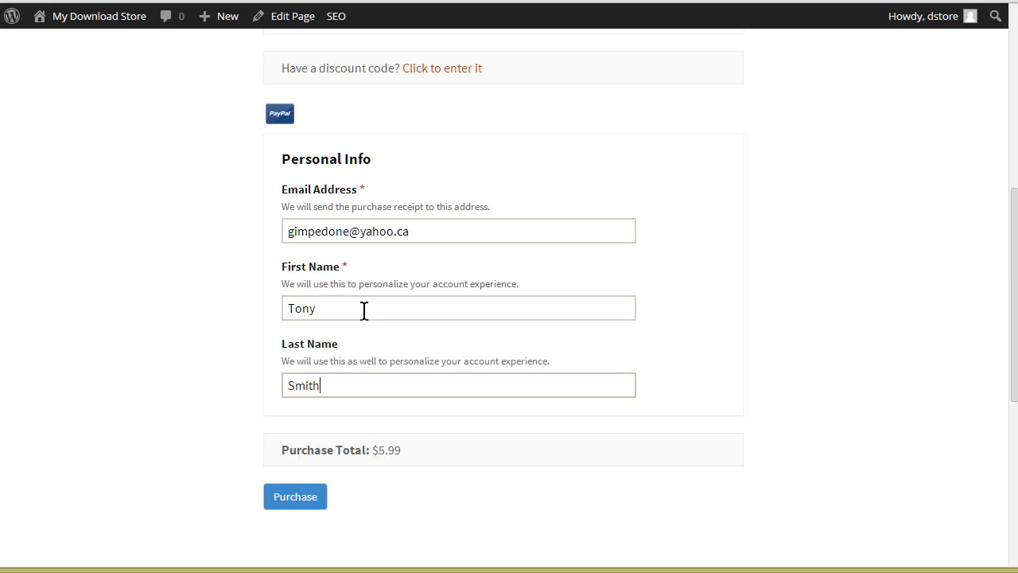
scroll(394, 346, "down", 1)
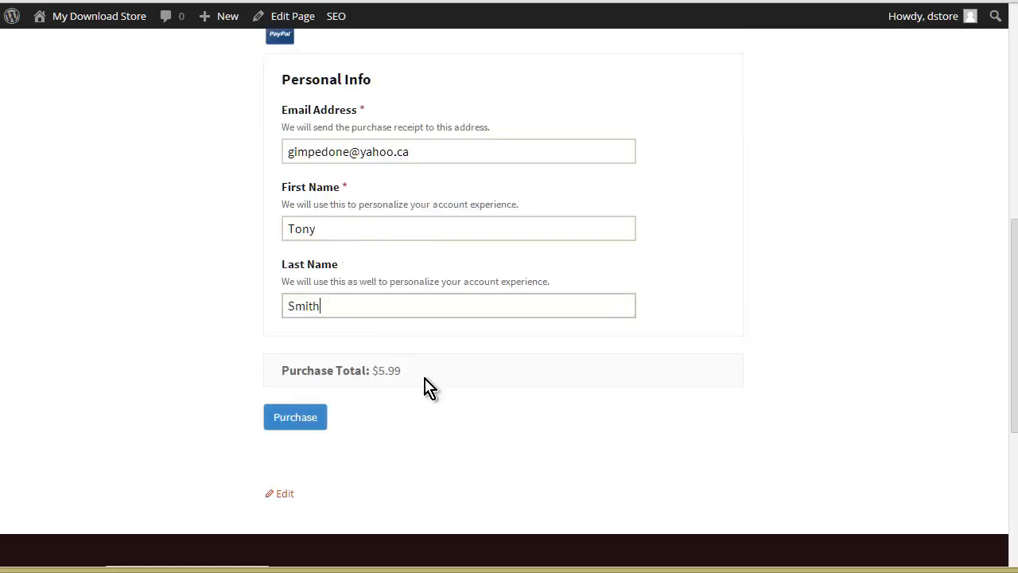
left_click(307, 423)
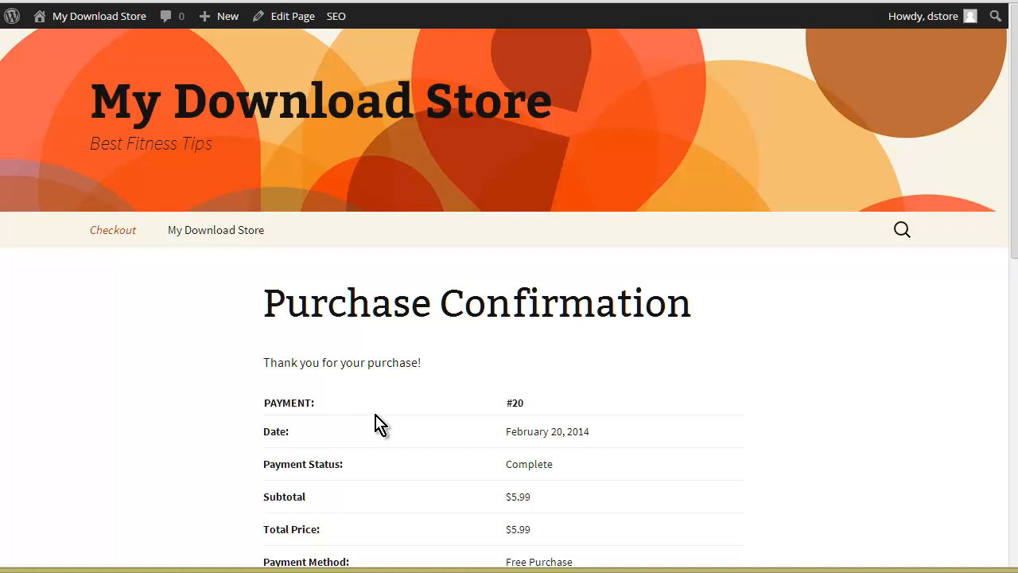
Step: Review the purchase confirmation and test the "squeeze page from youtube" download link, cancelling the file save
scroll(443, 364, "down", 1)
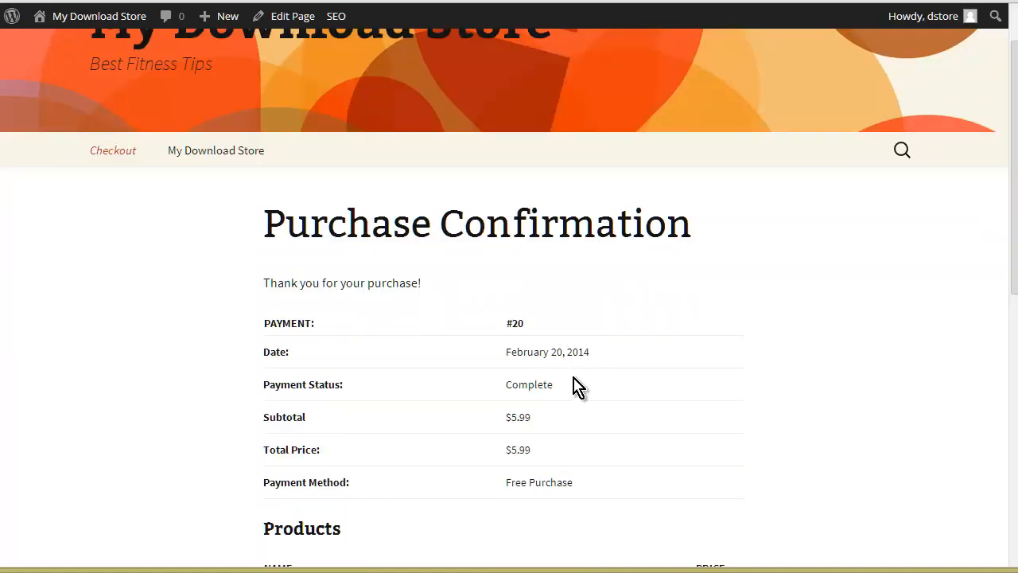
scroll(566, 385, "down", 1)
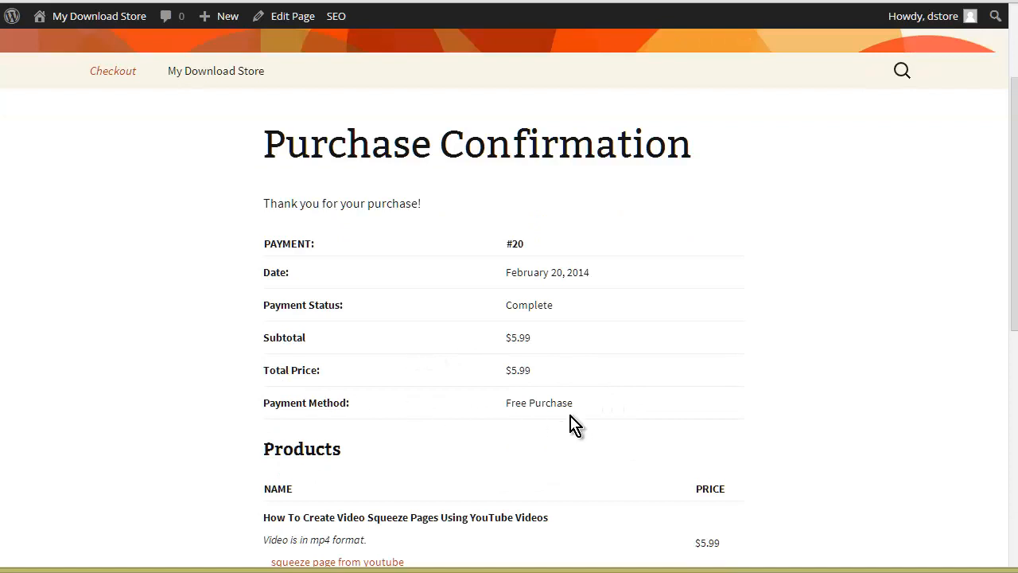
scroll(574, 426, "down", 1)
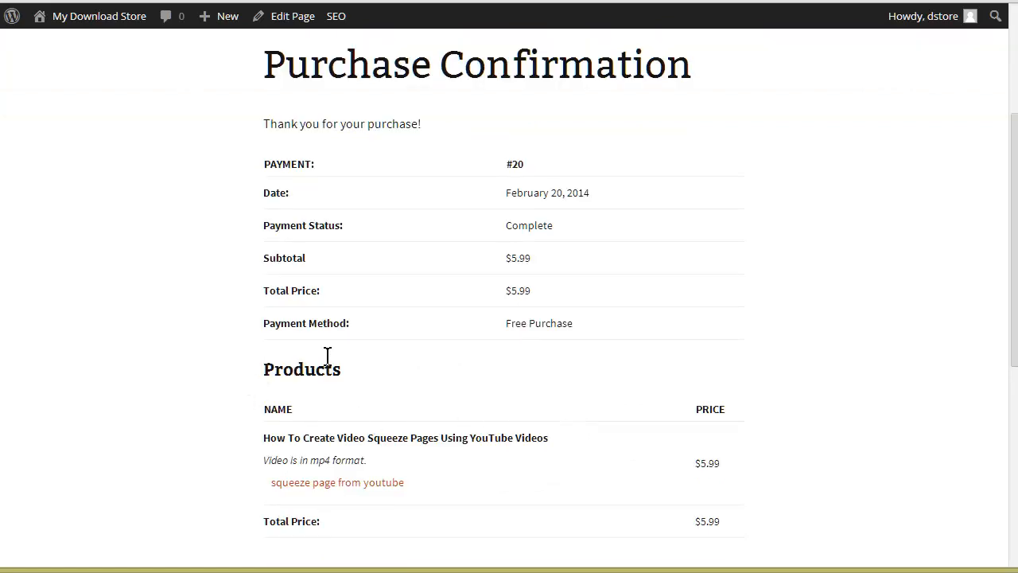
scroll(394, 426, "down", 1)
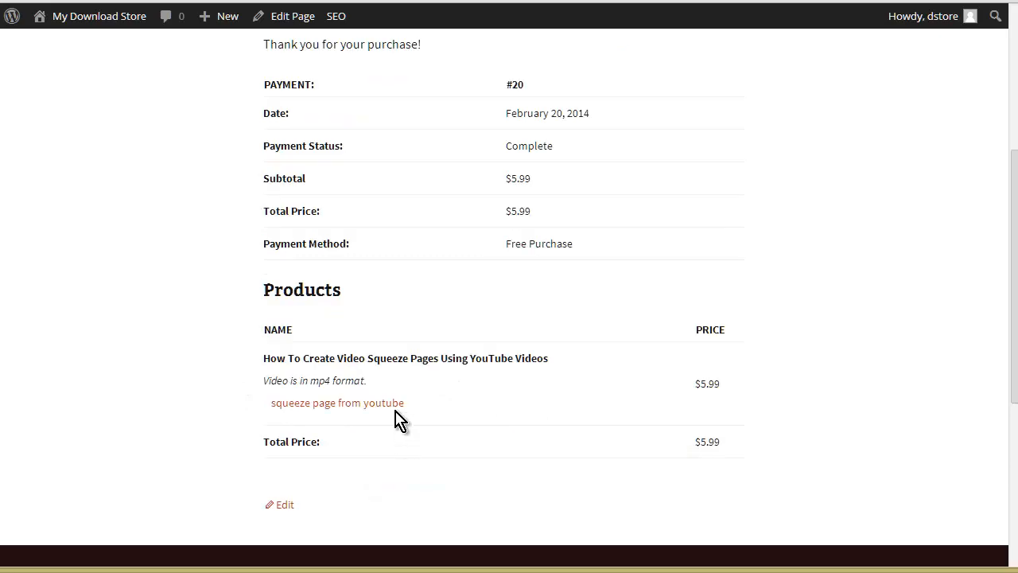
left_click(317, 411)
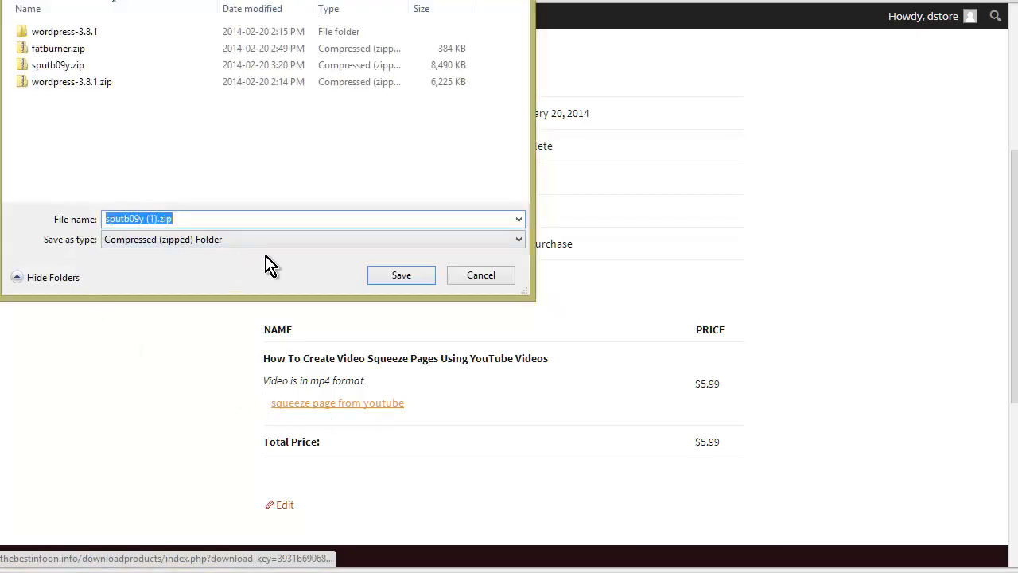
left_click(462, 280)
Step: Return to the admin dashboard and show the Downloads report in the store's reports
scroll(716, 461, "down", 4)
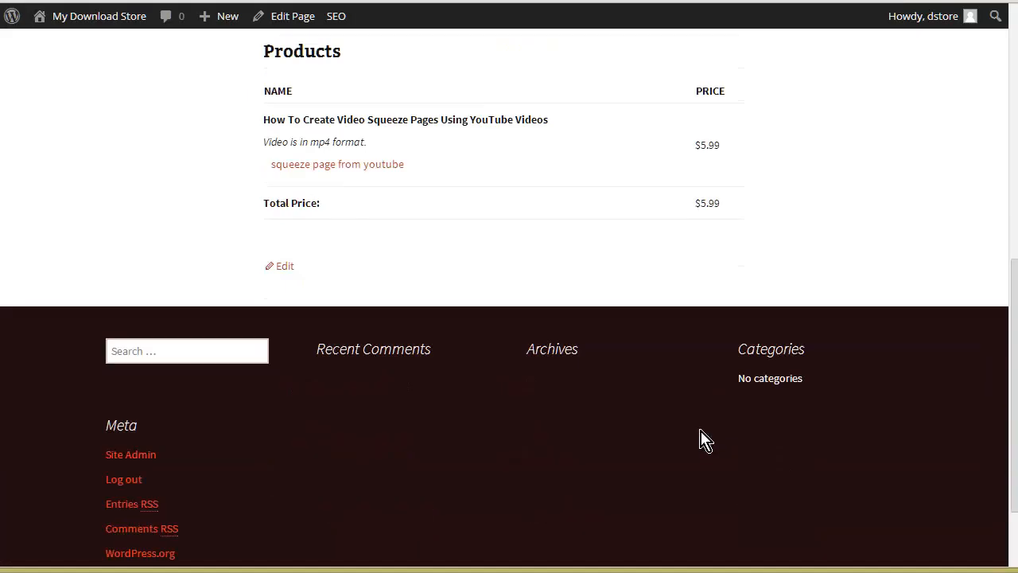
scroll(696, 441, "up", 7)
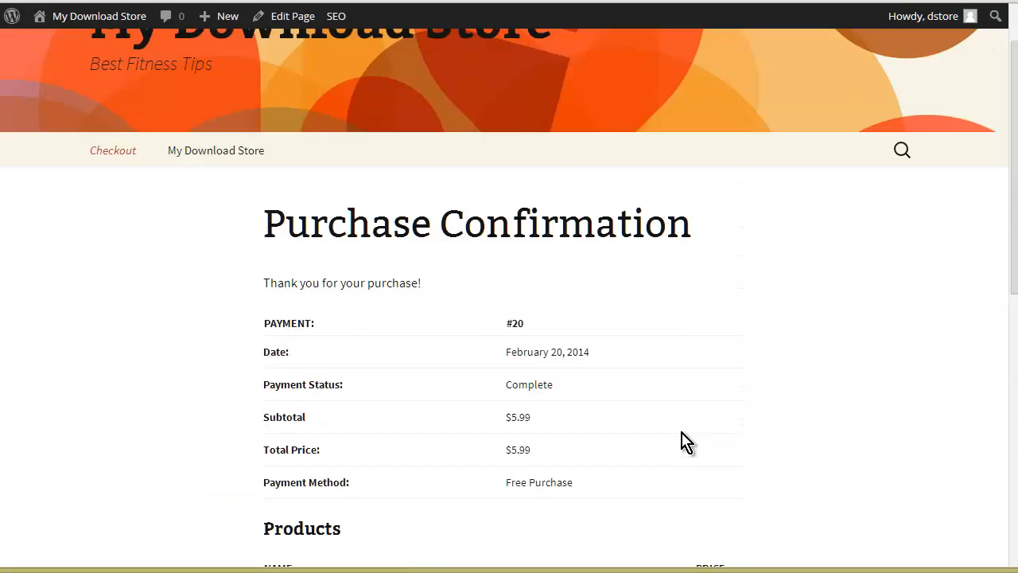
scroll(682, 443, "up", 1)
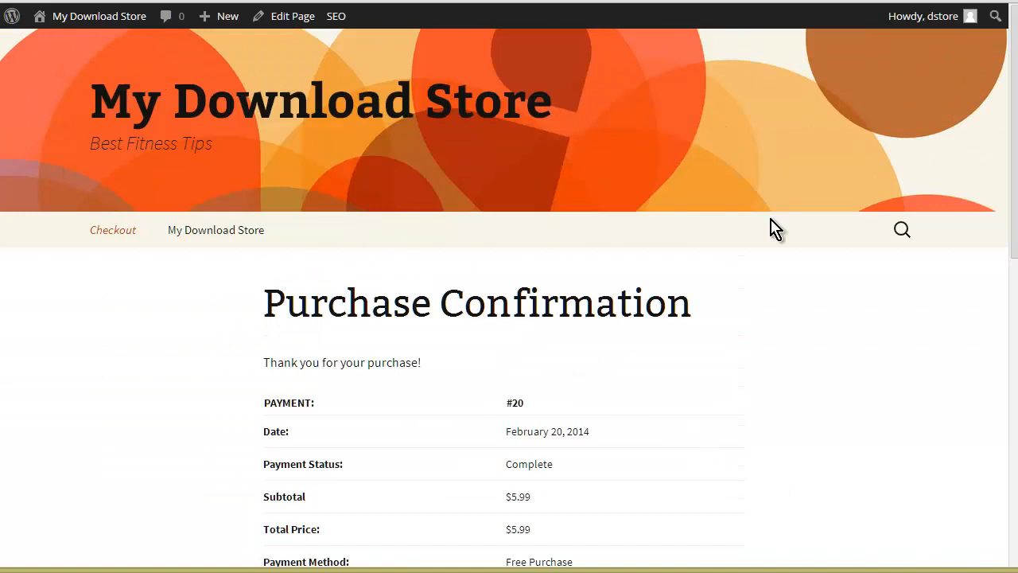
left_click(69, 48)
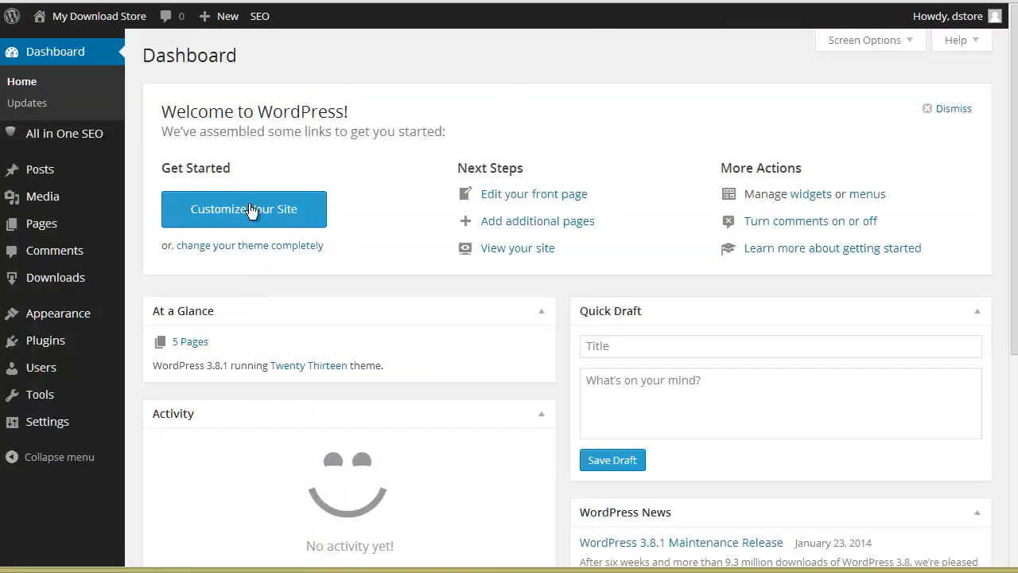
mouse_move(50, 278)
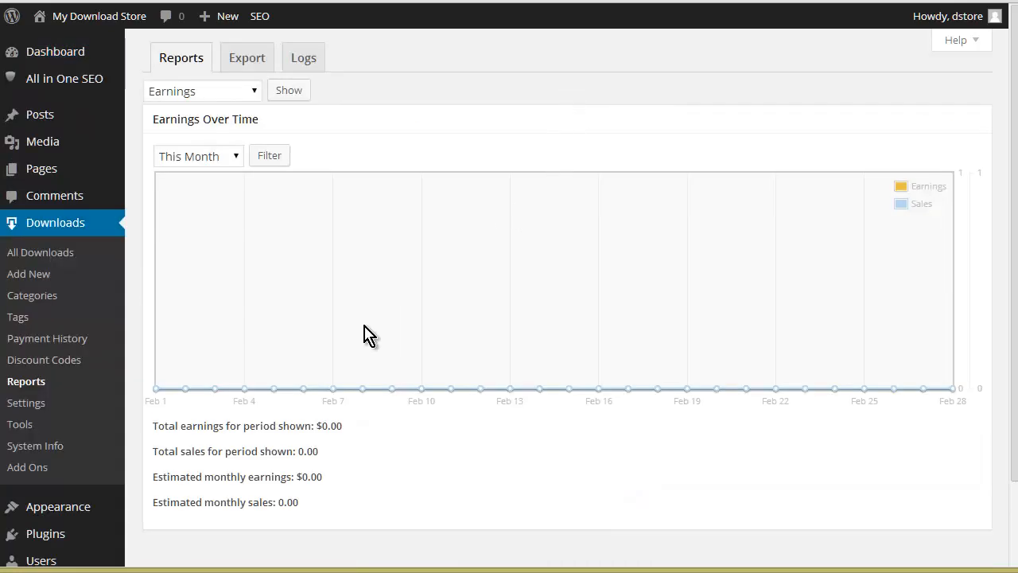
left_click(255, 93)
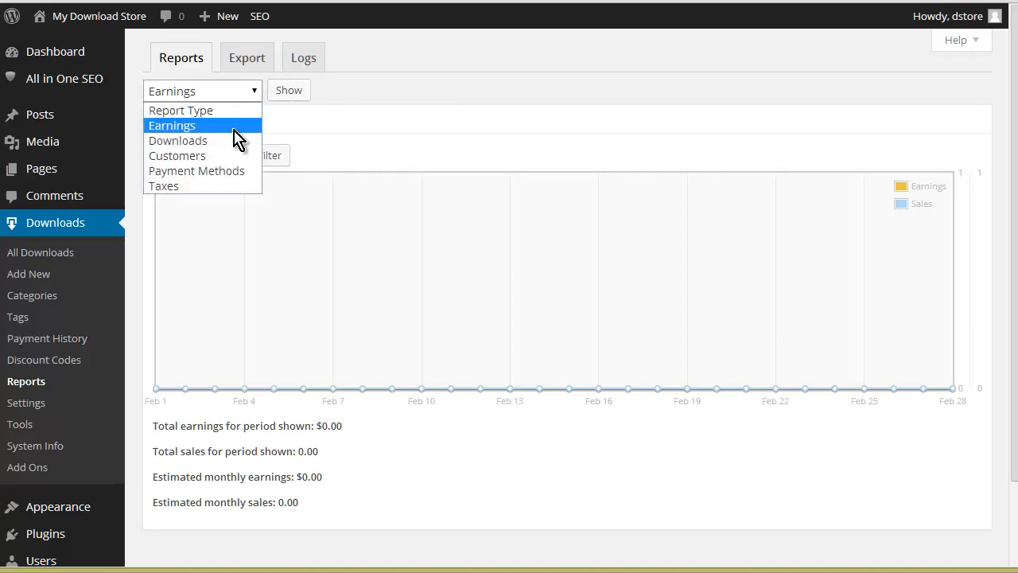
left_click(234, 140)
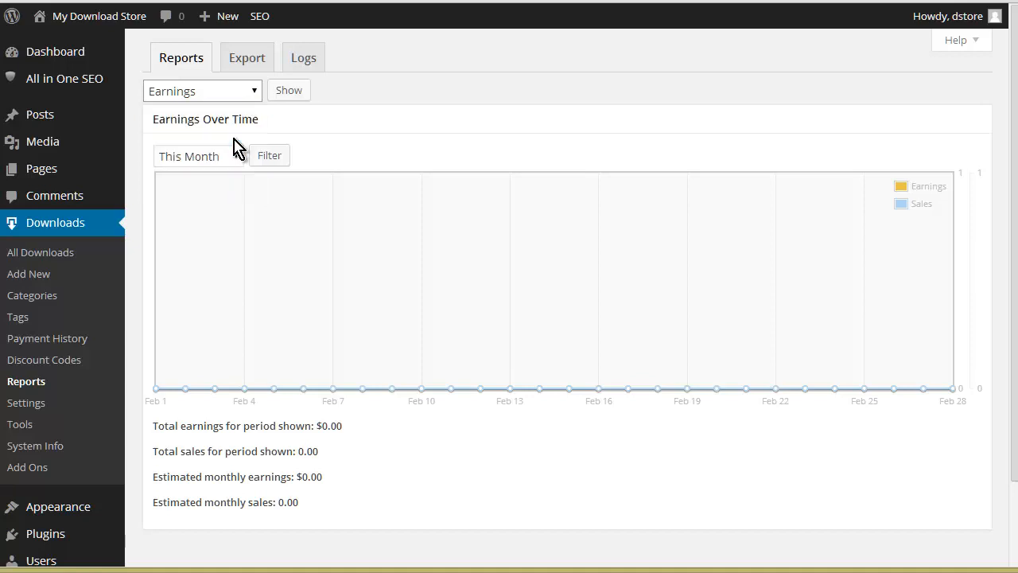
left_click(290, 92)
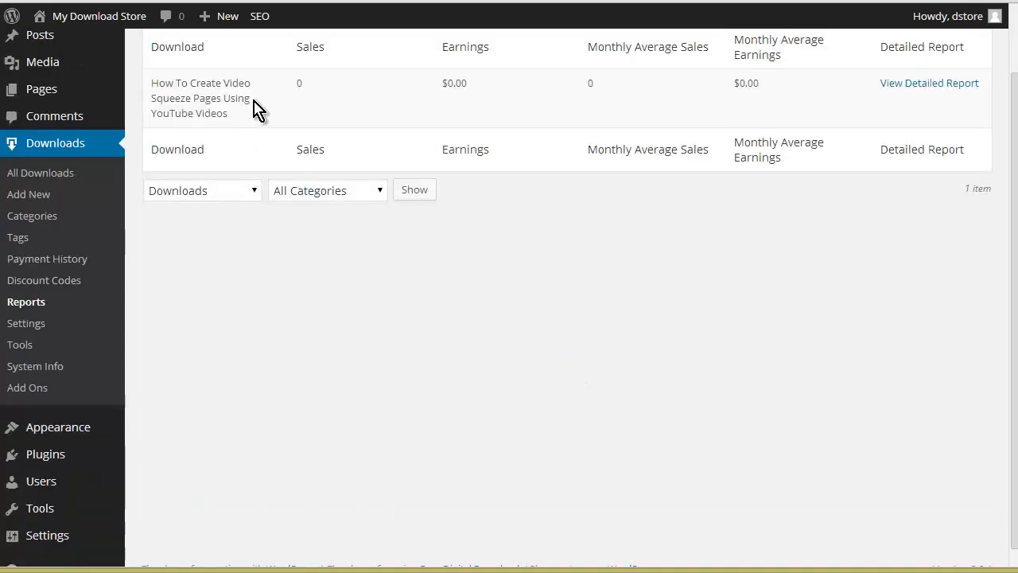
Step: View the live Purchase History page and examine the details and downloads of the listed purchase
scroll(270, 109, "up", 2)
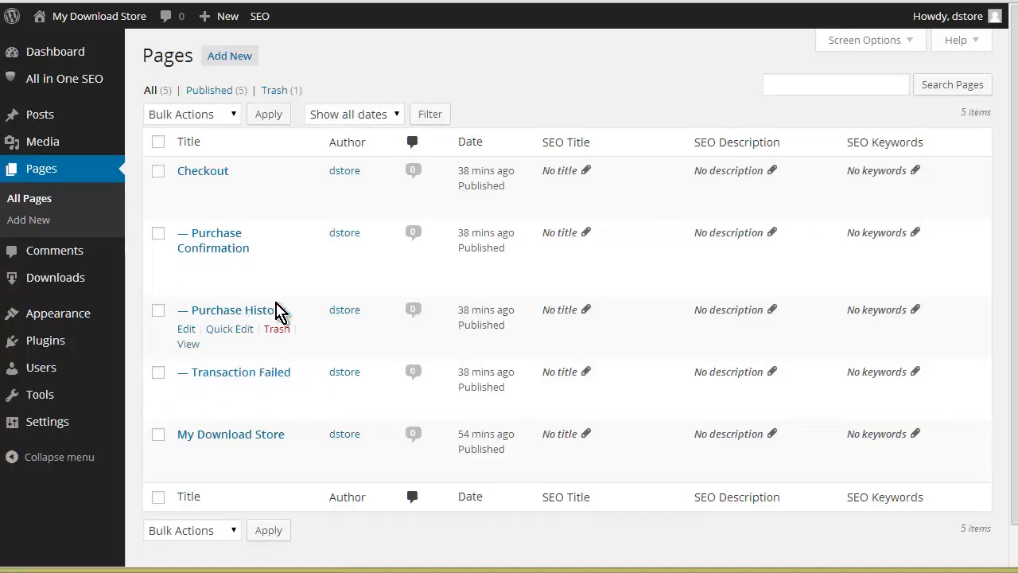
left_click(199, 345)
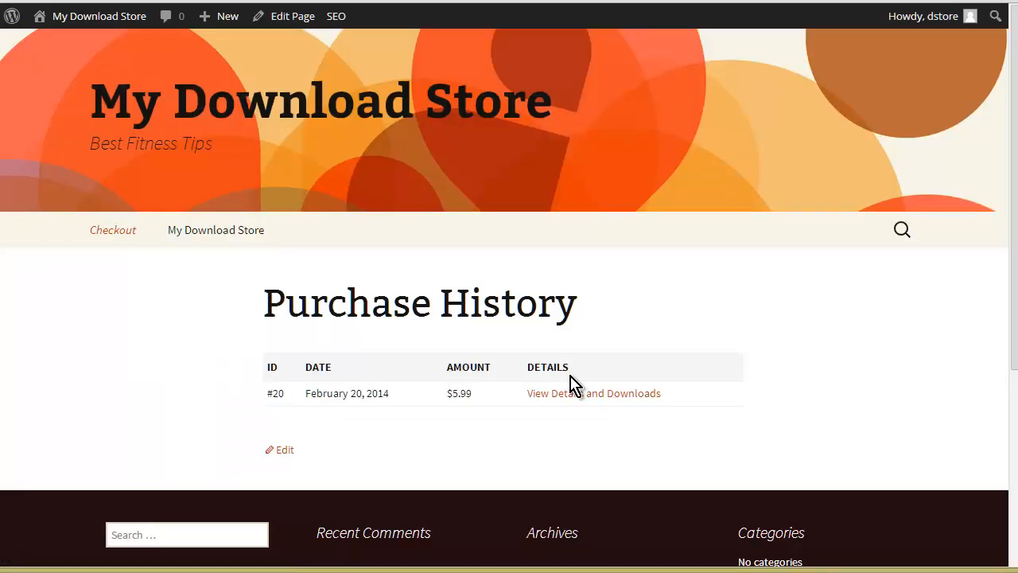
left_click(611, 393)
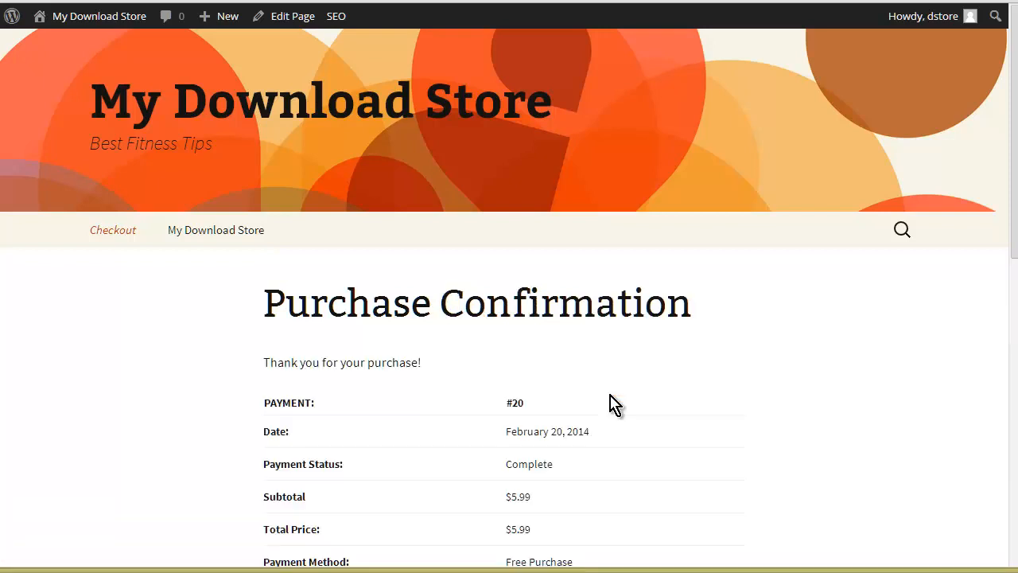
scroll(452, 352, "down", 5)
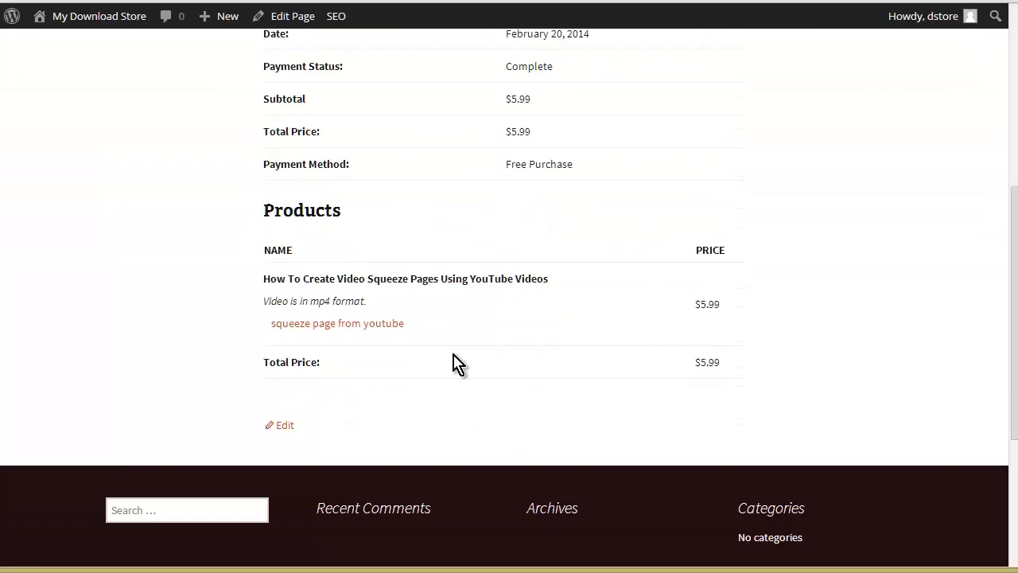
scroll(458, 364, "up", 5)
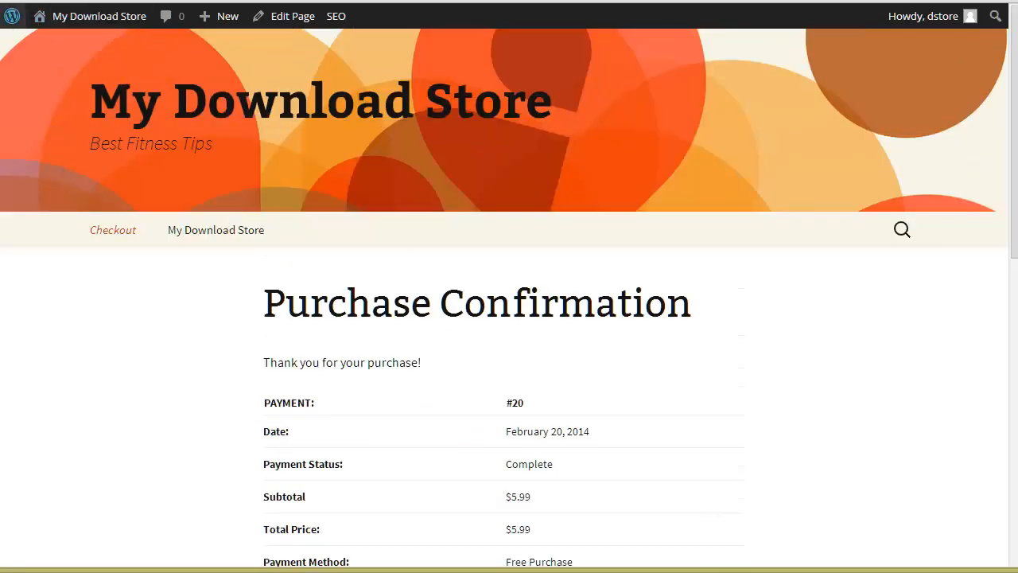
mouse_move(14, 7)
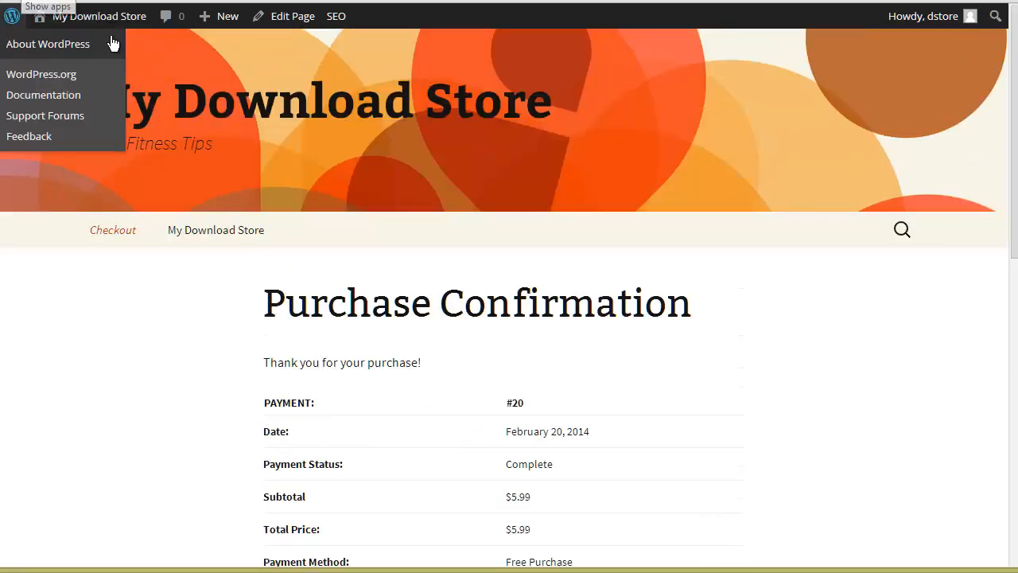
mouse_move(111, 23)
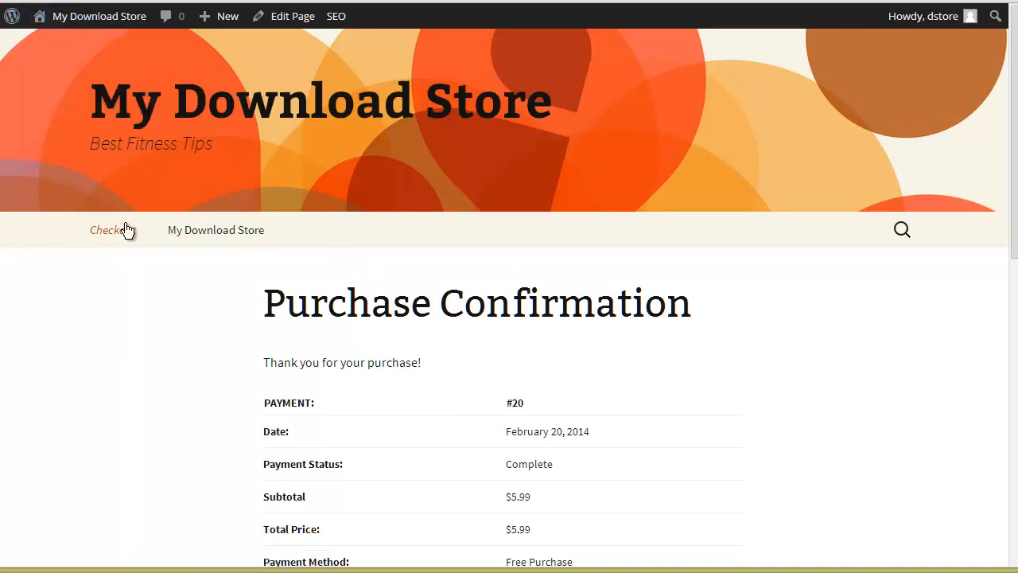
scroll(795, 373, "down", 4)
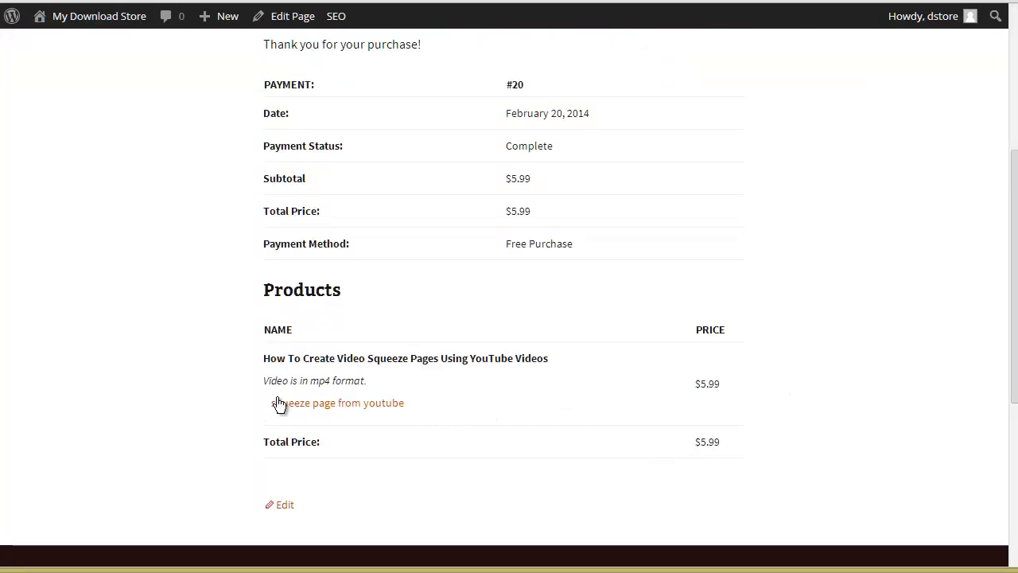
scroll(466, 279, "up", 4)
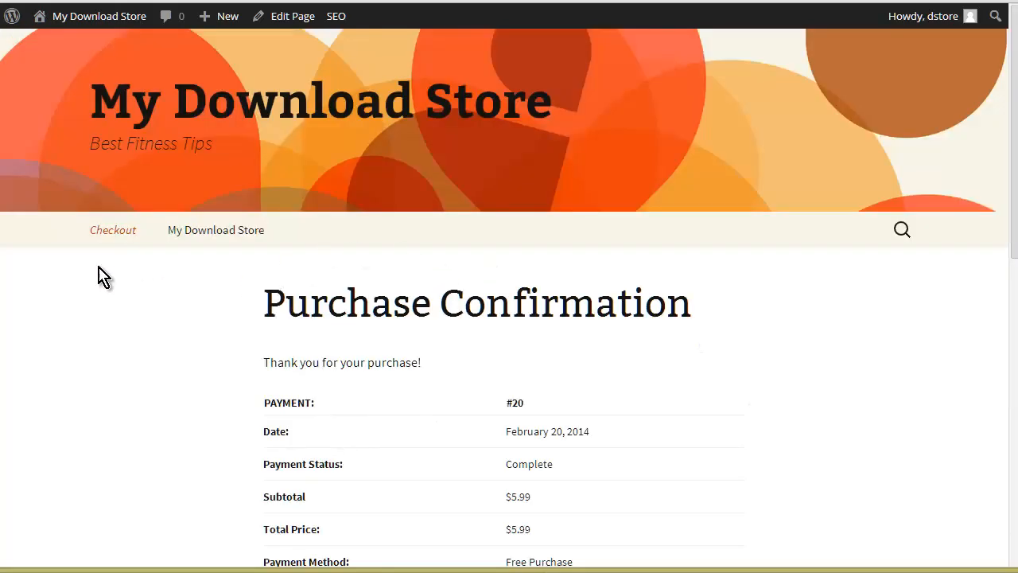
scroll(620, 356, "down", 4)
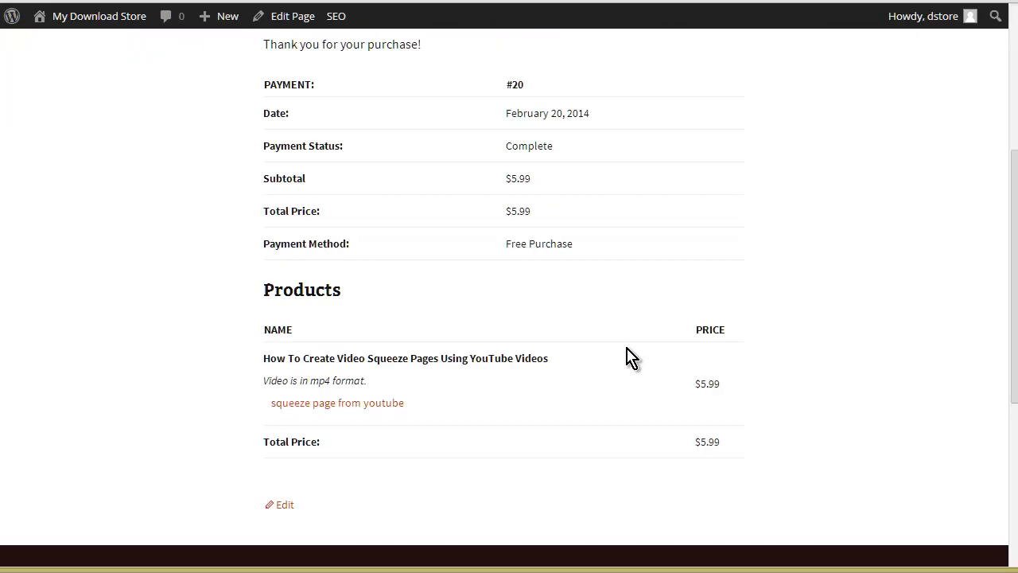
Step: Open the site's widget settings and remove the Recent Comments widget from the Main Widget Area
scroll(628, 363, "up", 4)
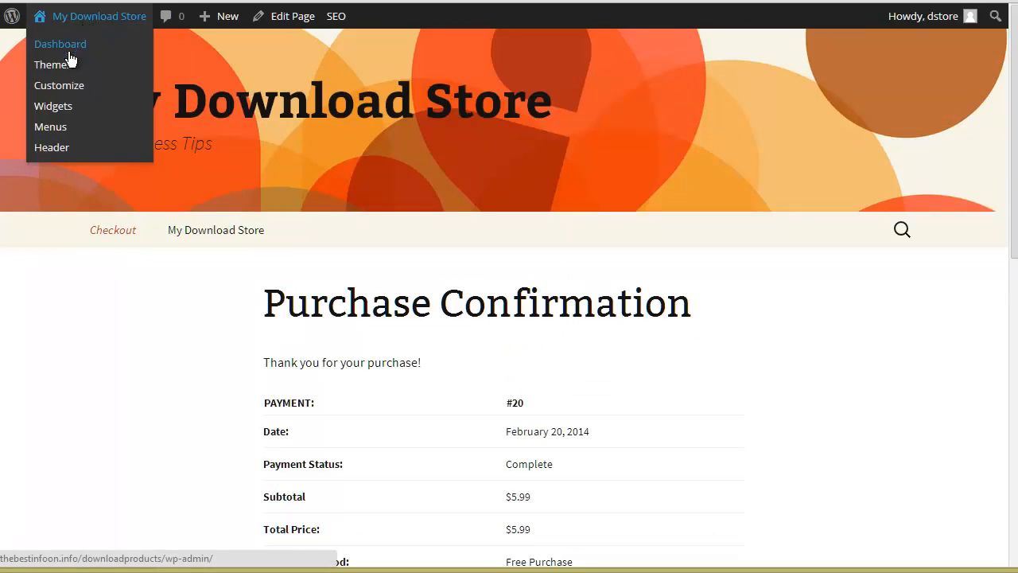
left_click(69, 108)
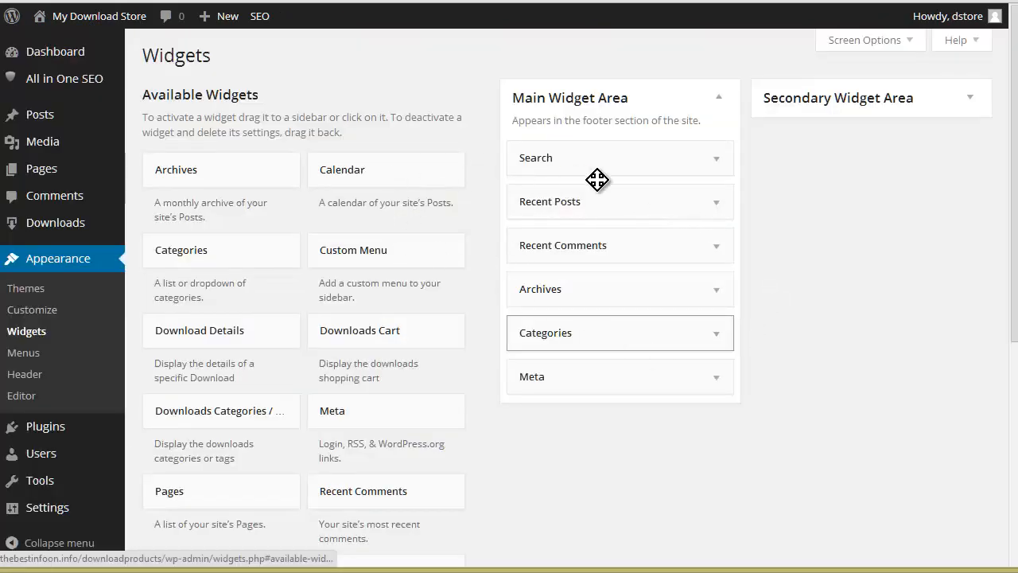
mouse_move(557, 207)
left_mouse_down()
mouse_move(928, 241)
mouse_move(573, 209)
left_mouse_up()
left_click_drag(591, 244, 640, 304)
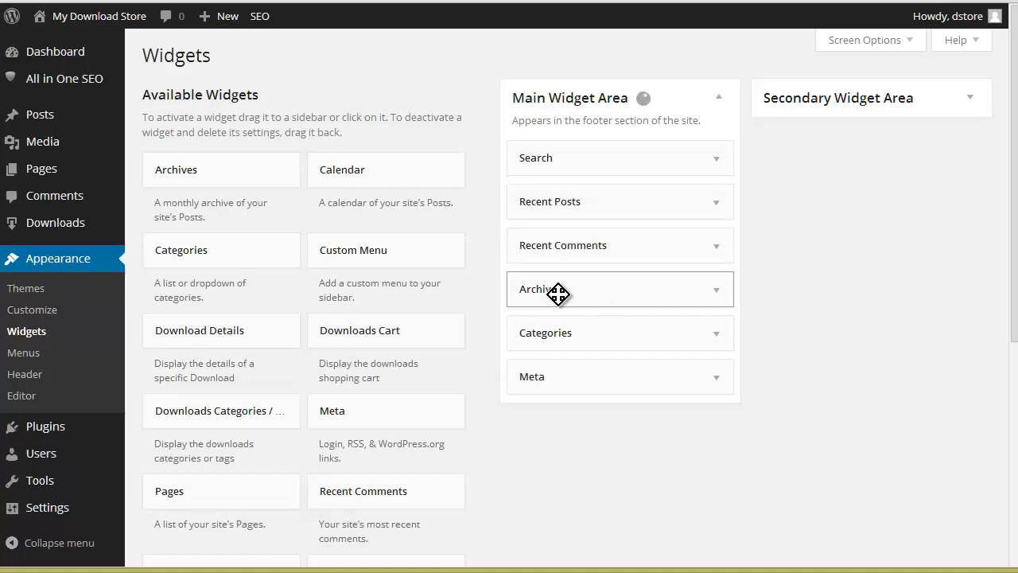
left_click_drag(551, 246, 660, 289)
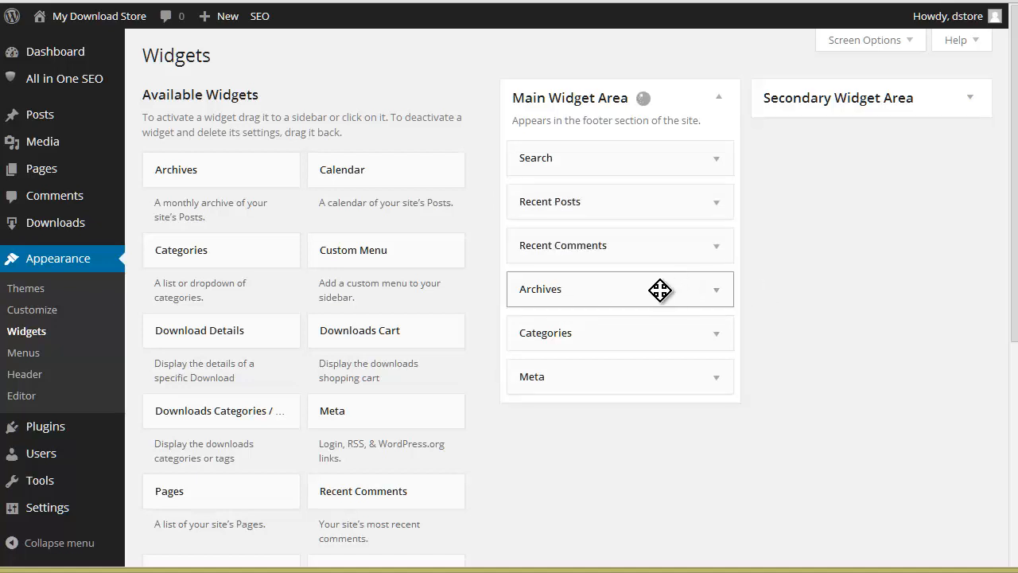
left_click_drag(555, 248, 413, 249)
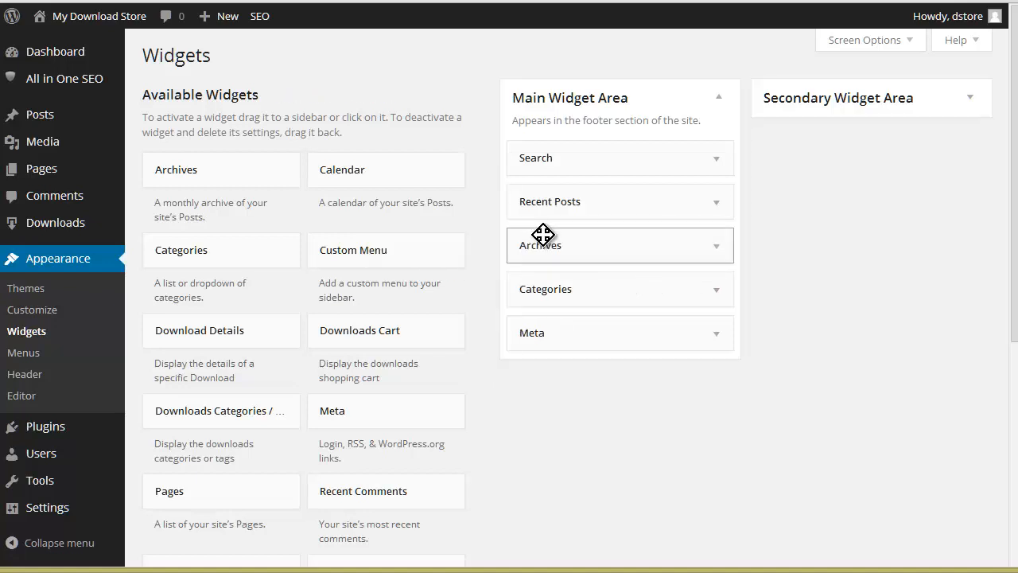
Step: Try to remove the Archives widget from the Main Widget Area
left_click_drag(638, 257, 74, 244)
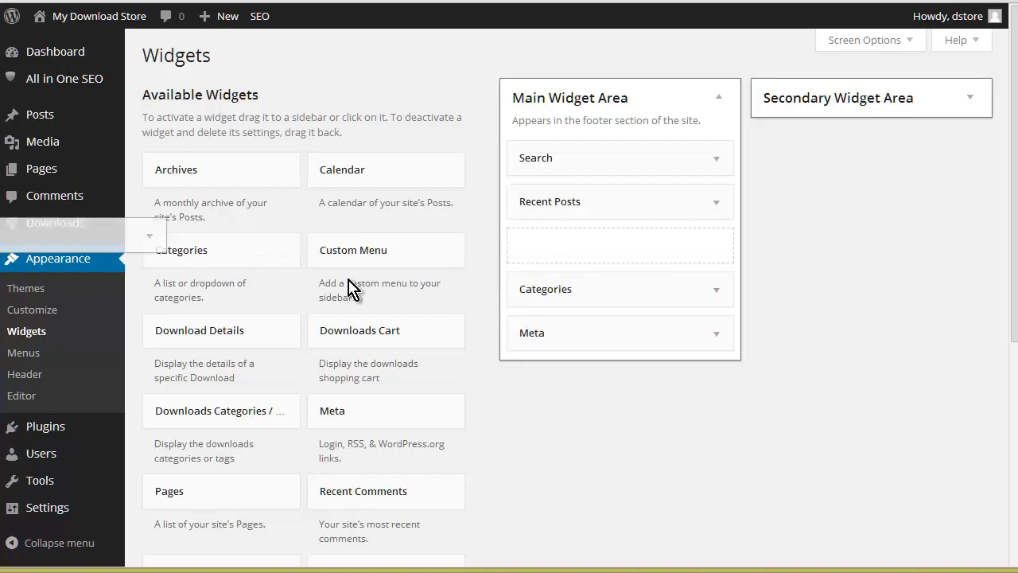
mouse_move(538, 249)
left_mouse_down()
mouse_move(113, 236)
mouse_move(541, 264)
left_mouse_up()
left_click_drag(616, 294, 67, 280)
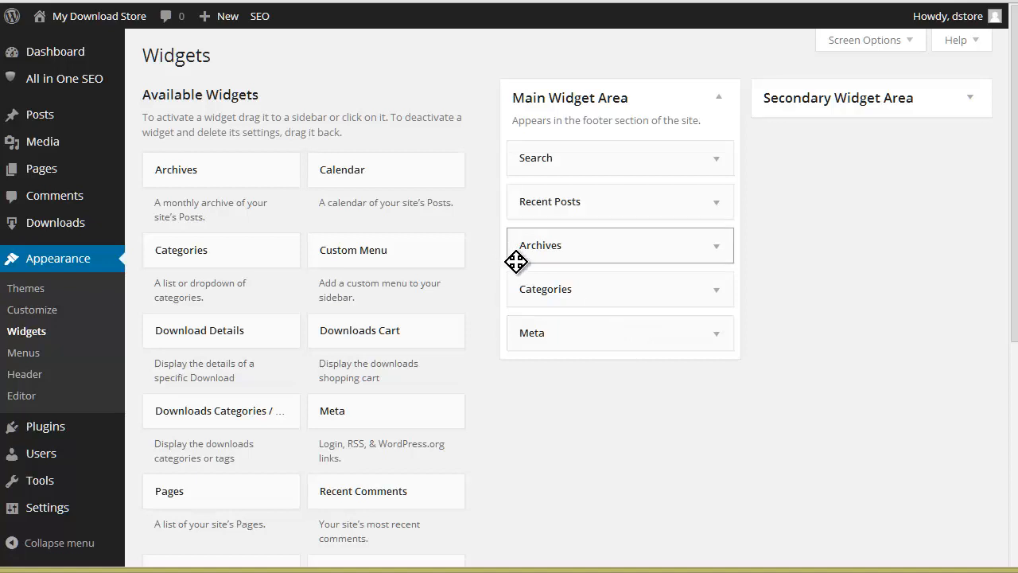
Step: Add a Downloads Cart widget titled "Cart" below Search in the Main Widget Area and remove the Recent Posts widget
scroll(521, 272, "down", 1)
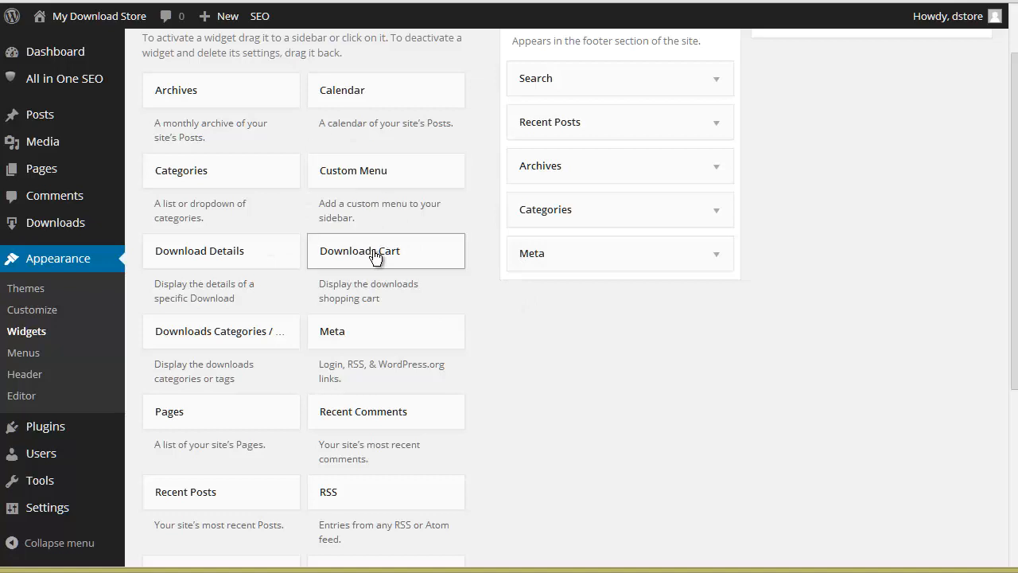
left_click_drag(377, 256, 592, 100)
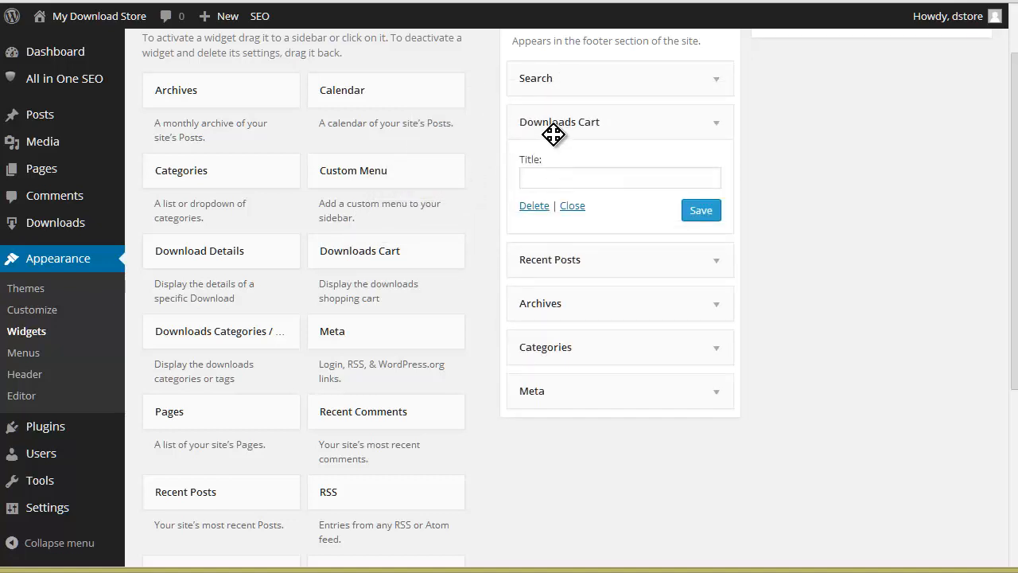
left_click(557, 179)
type("Cart")
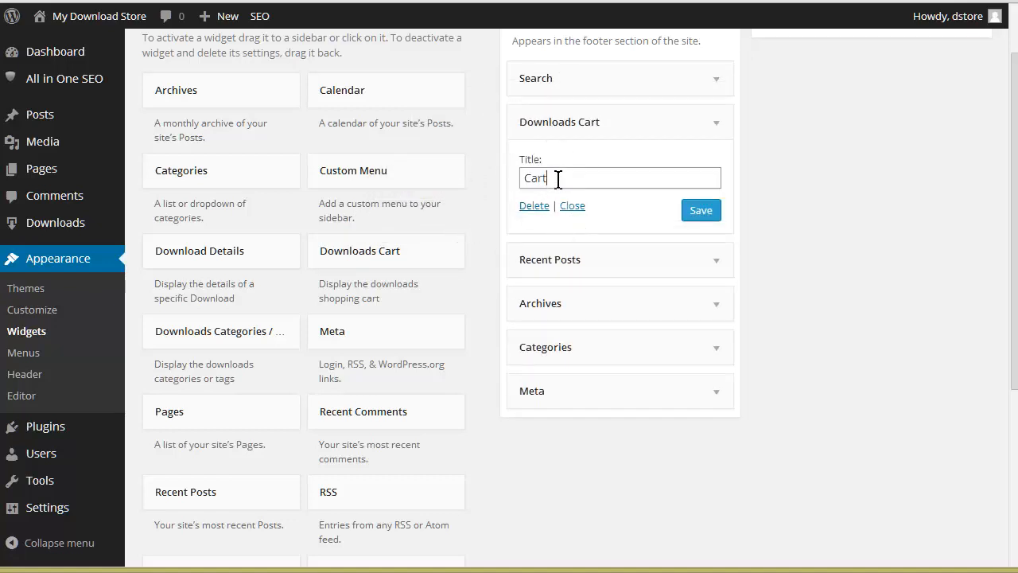
left_click(700, 212)
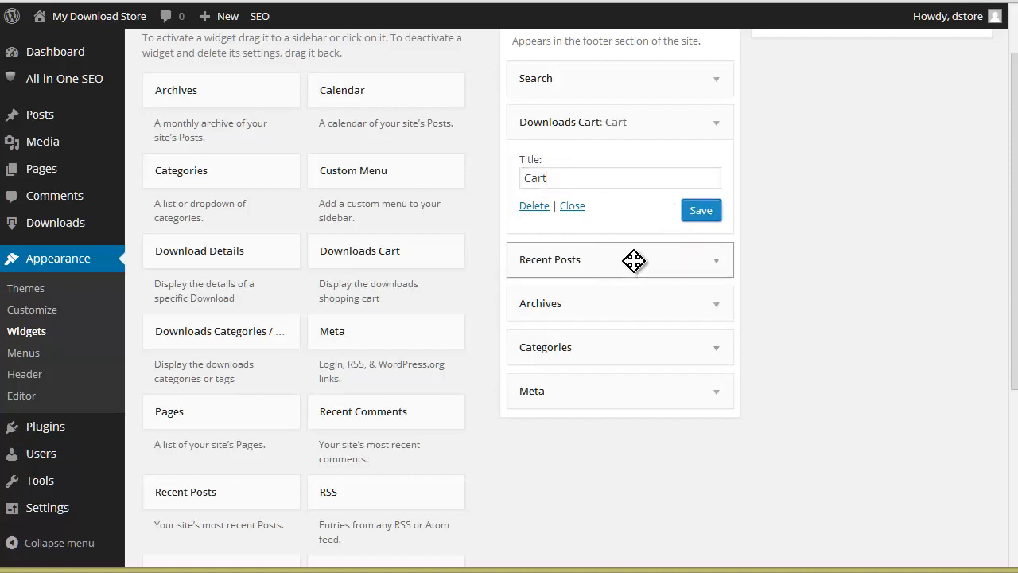
left_click_drag(598, 260, 429, 266)
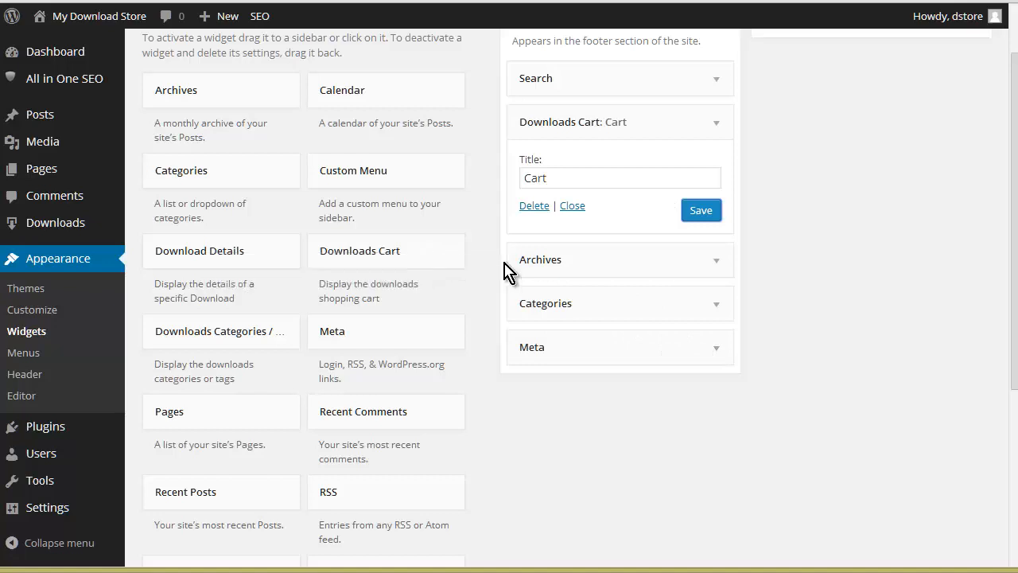
Step: Remove the Archives and Categories widgets from the Main Widget Area
left_click_drag(642, 265, 286, 268)
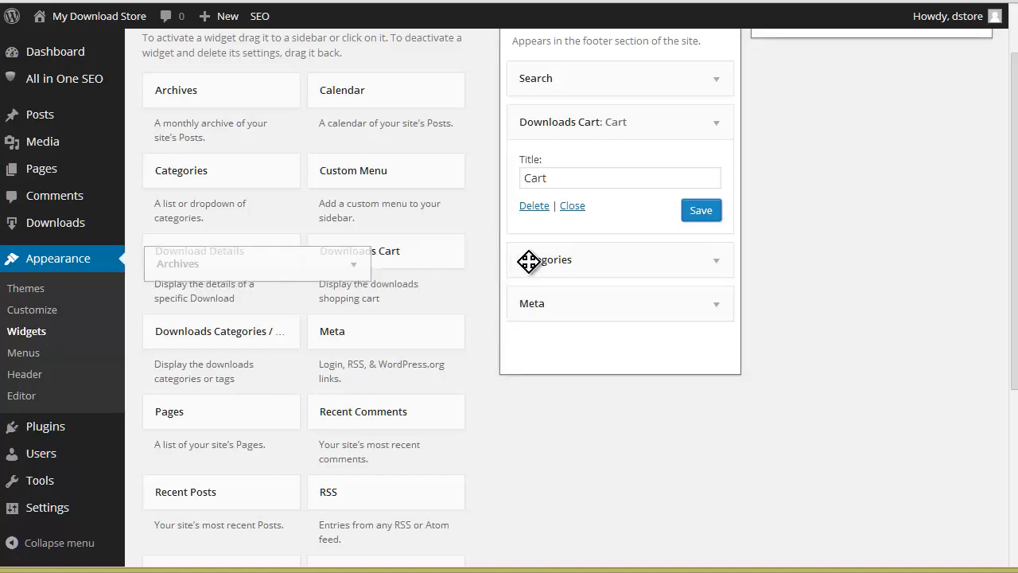
left_click_drag(644, 271, 326, 259)
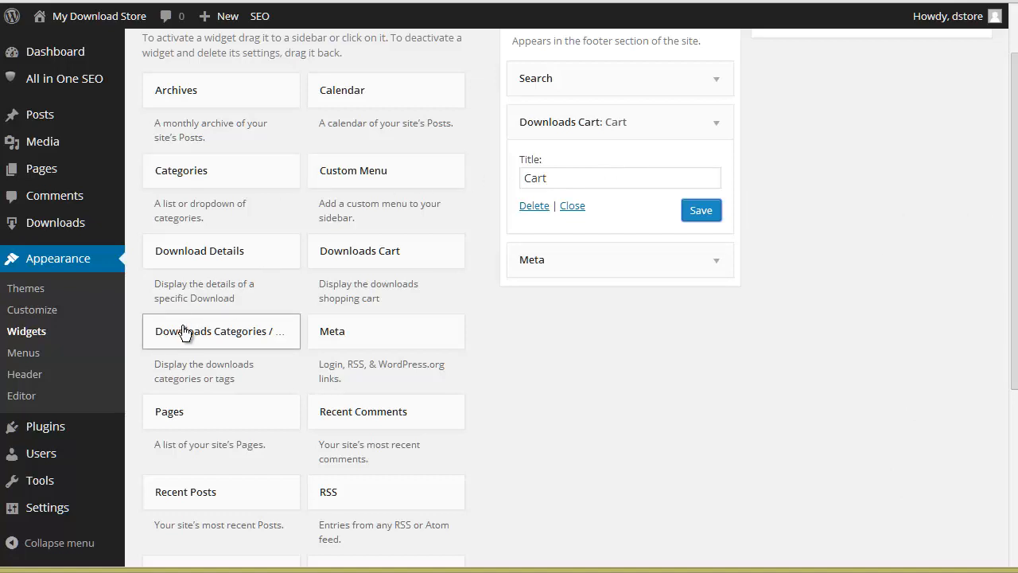
Step: Add a Downloads Categories / Tags widget titled "Ddownload Categories" with the Categories taxonomy below Search in the Main Widget Area and save it
left_click_drag(183, 330, 780, 126)
left_click(575, 207)
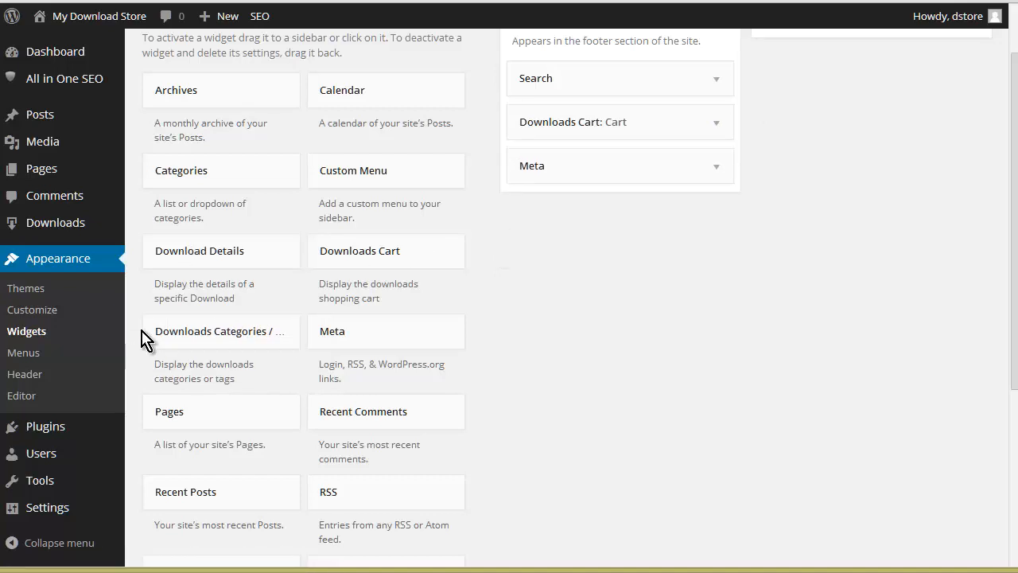
left_click_drag(347, 272, 525, 135)
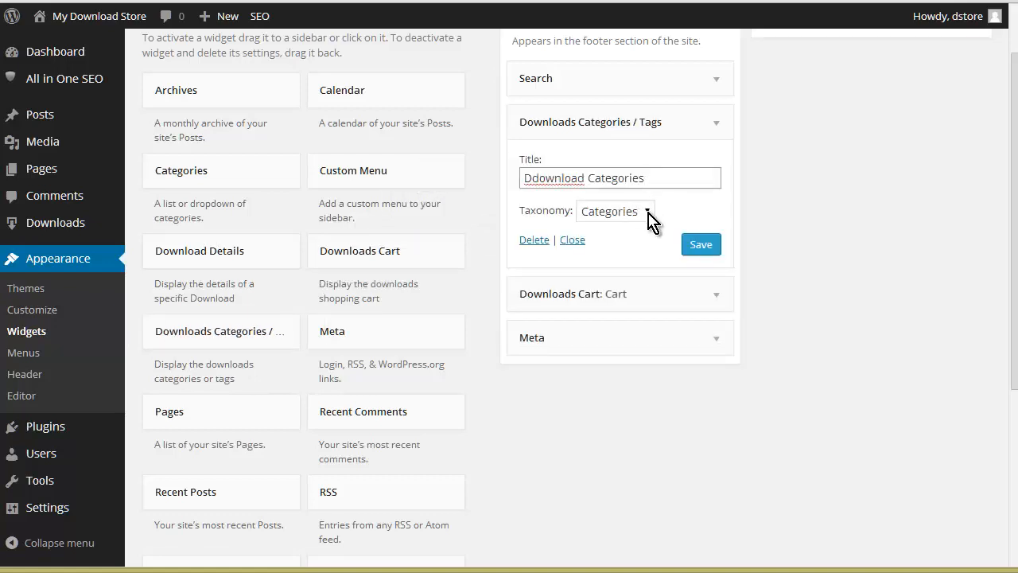
left_click(647, 212)
left_click(648, 212)
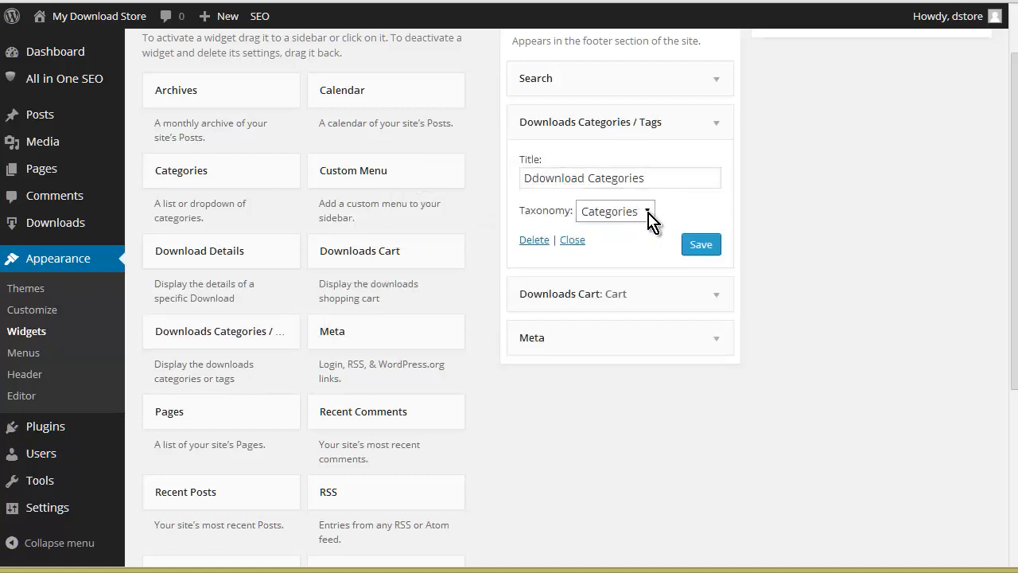
left_click(714, 248)
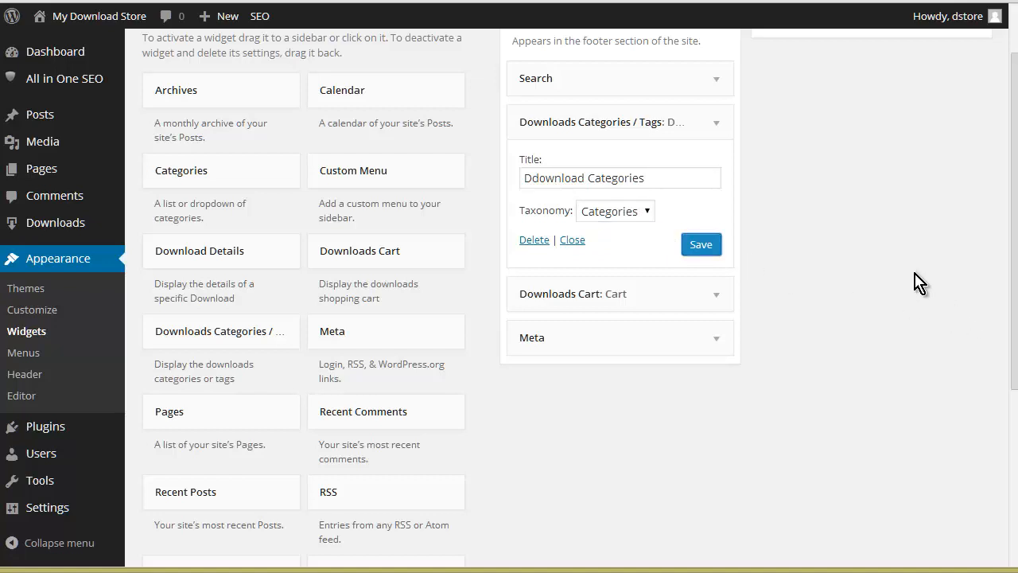
left_click(572, 241)
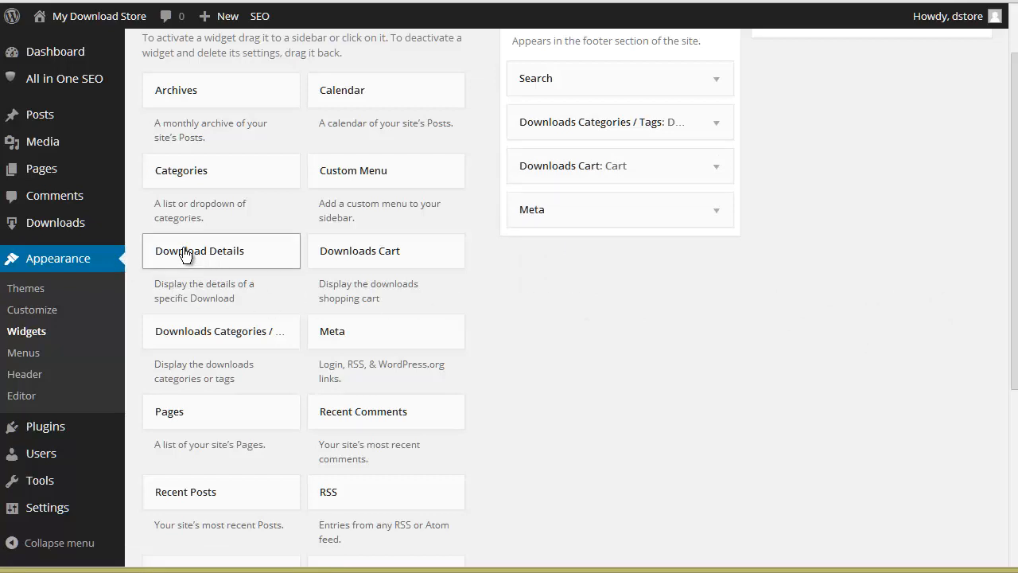
Step: Add and save a Download Details widget titled "Download Details" above Downloads Cart, using the current download, and check the Secondary Widget Area
left_click_drag(183, 253, 712, 218)
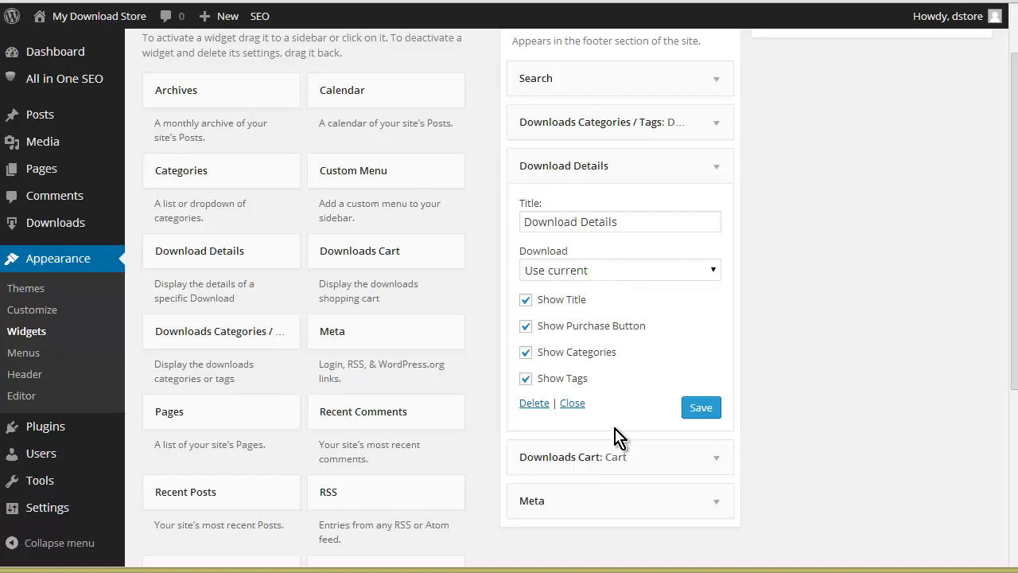
left_click(689, 408)
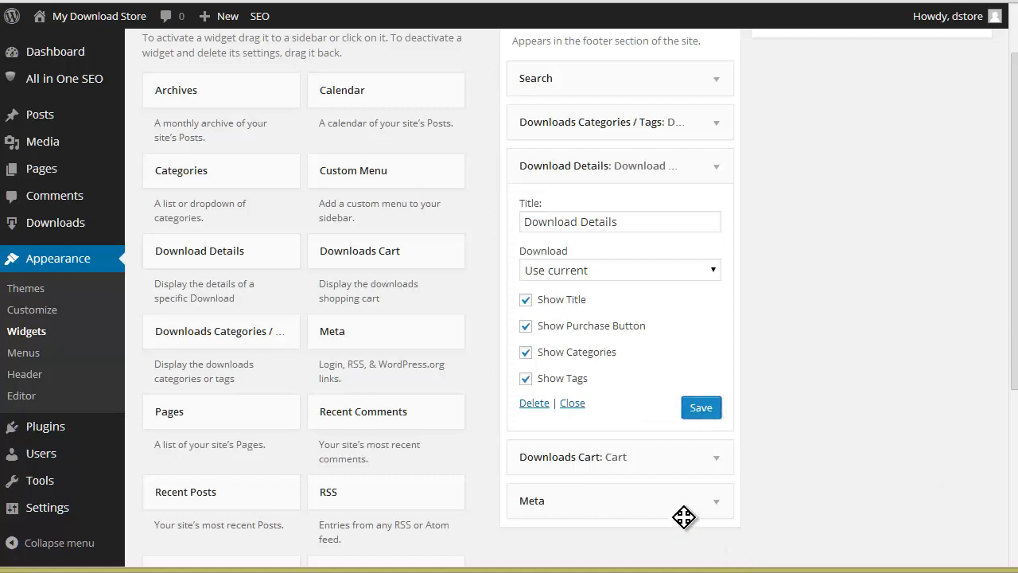
scroll(629, 462, "down", 3)
scroll(591, 472, "down", 1)
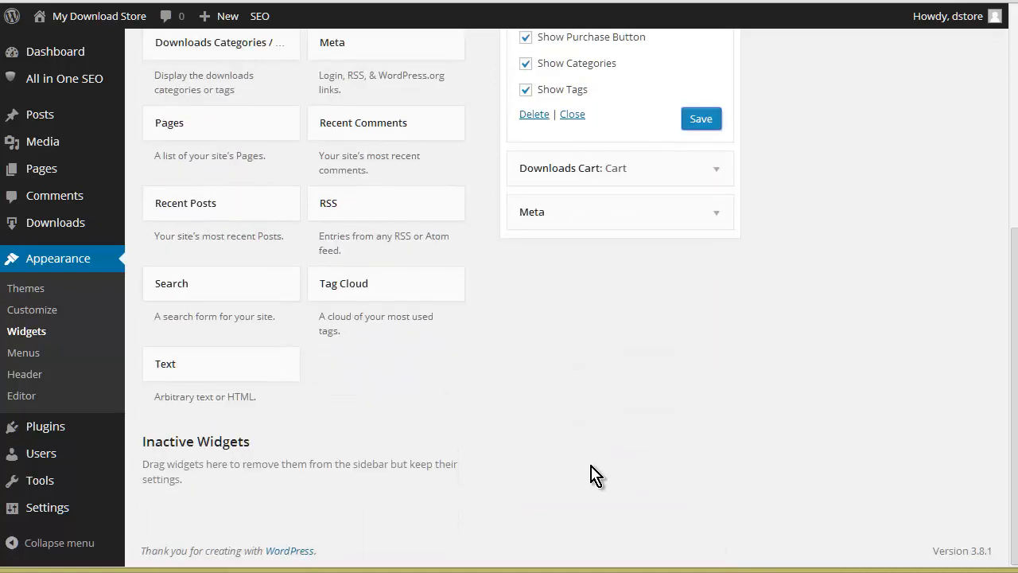
scroll(723, 393, "up", 5)
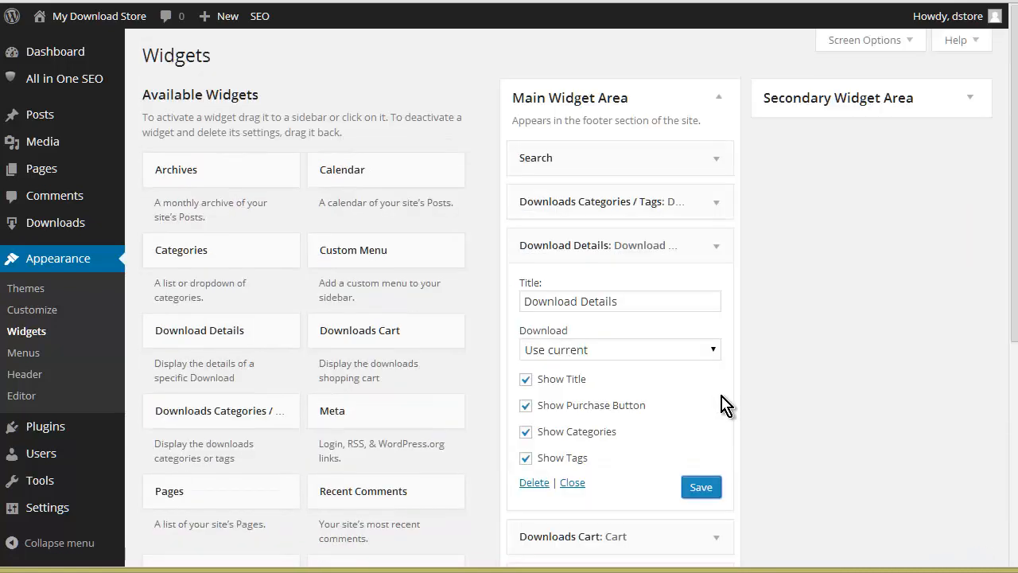
left_click(970, 101)
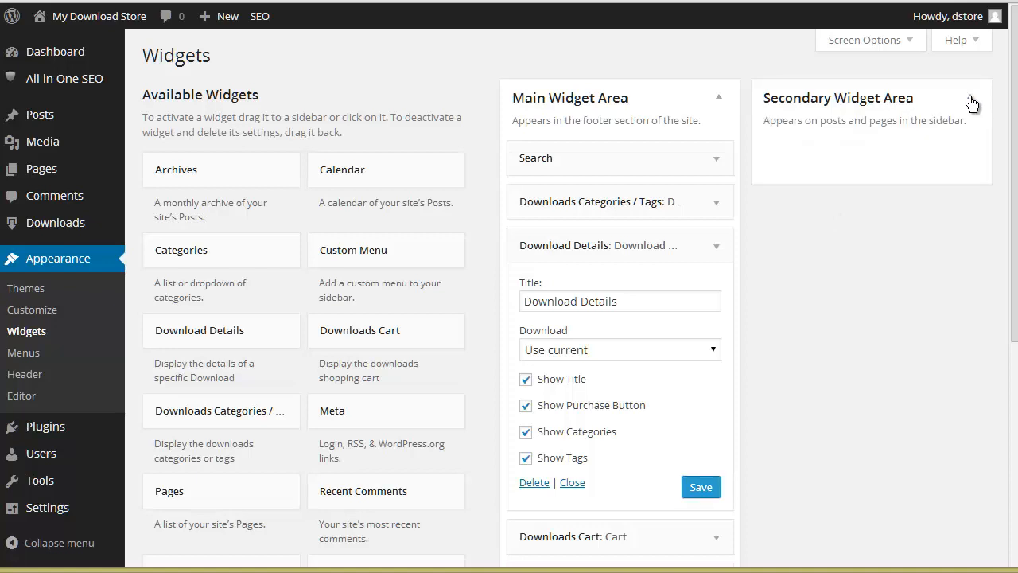
left_click(970, 101)
Step: View the live site and examine the widgets in its footer
mouse_move(117, 24)
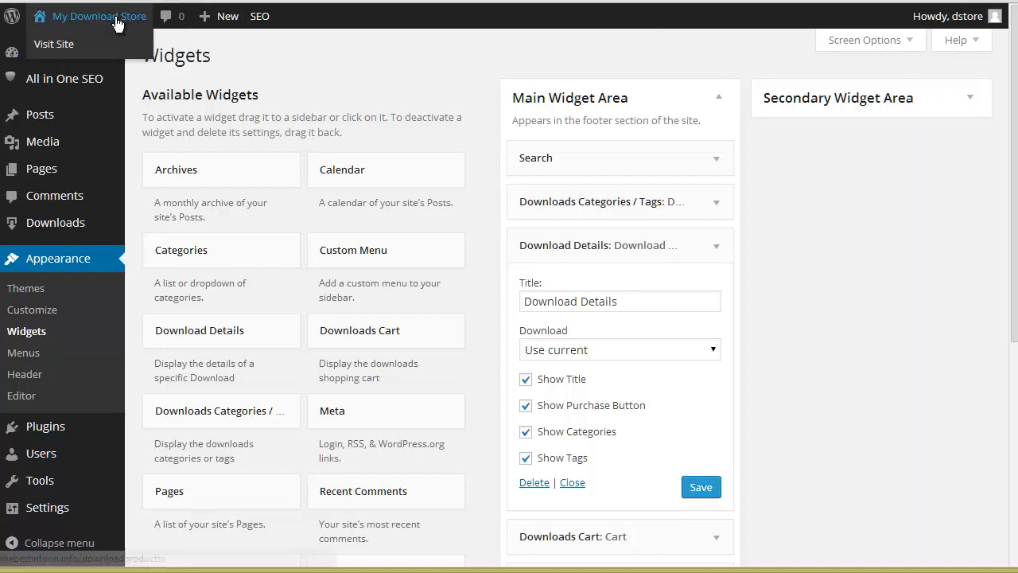
left_click(59, 44)
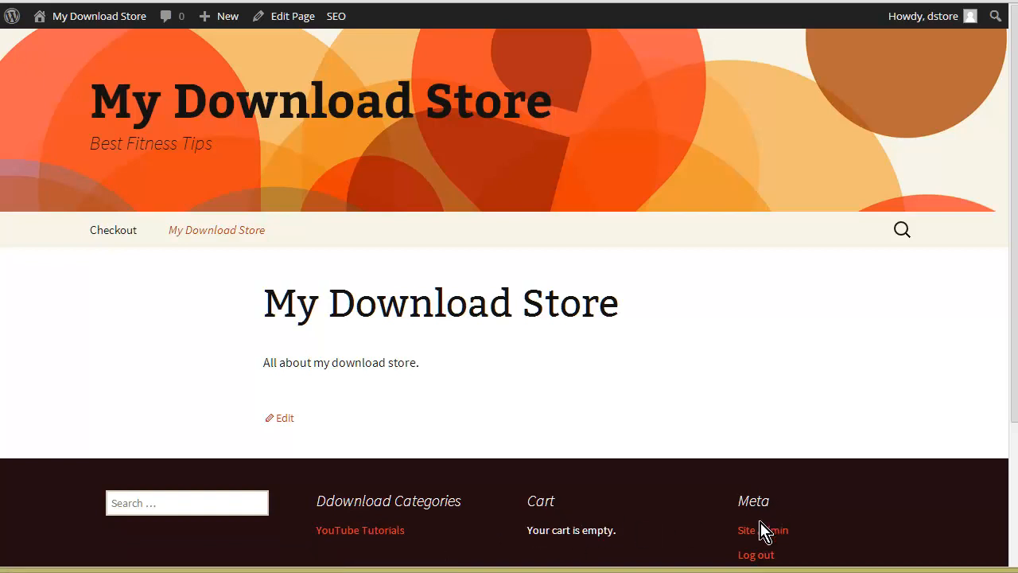
scroll(786, 507, "down", 1)
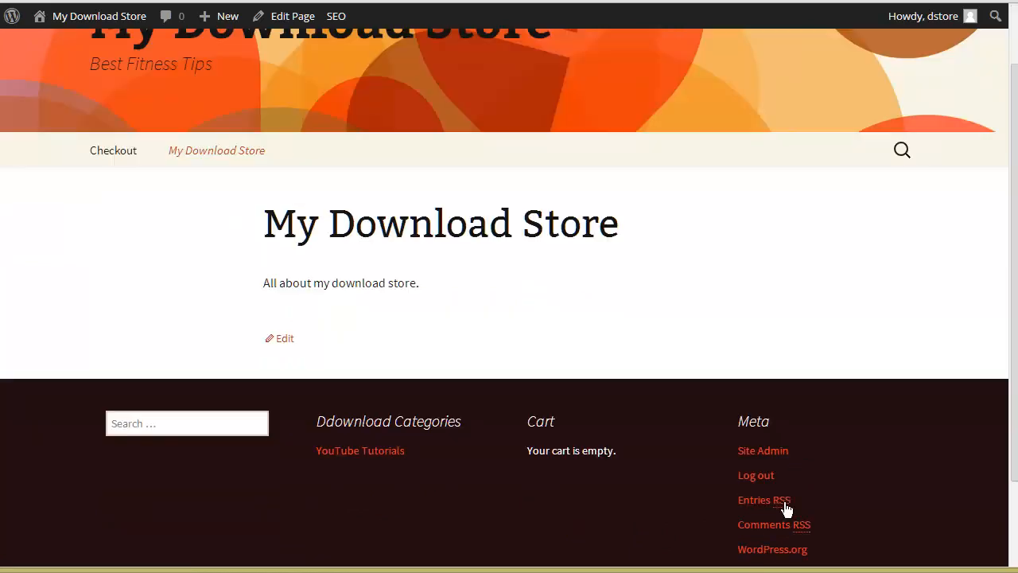
scroll(762, 451, "down", 2)
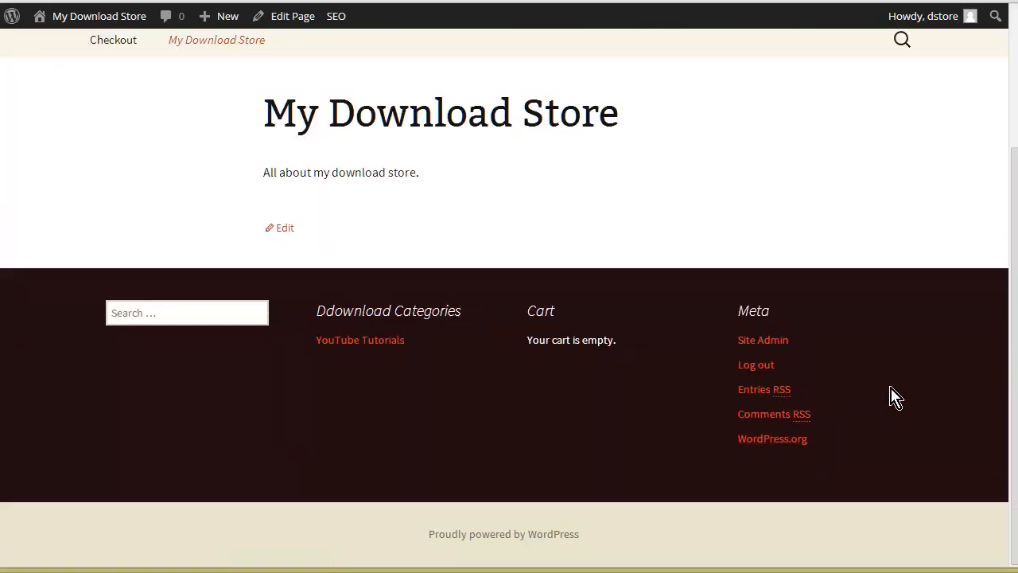
scroll(881, 402, "up", 3)
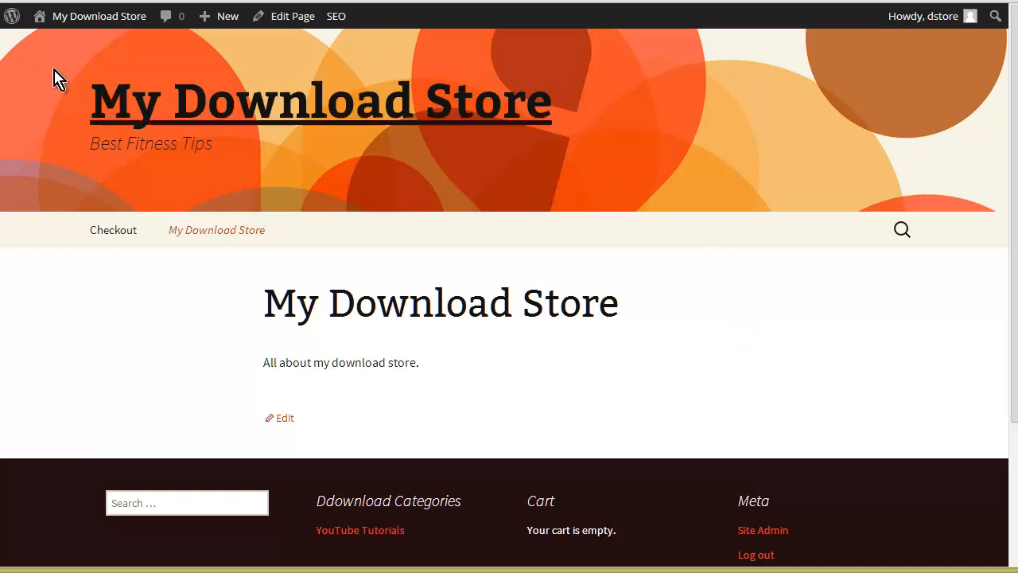
Step: View the live page of the "How To Create Video Squeeze Pages Using YouTube Videos" download, copy its URL and check its footer widgets
mouse_move(76, 13)
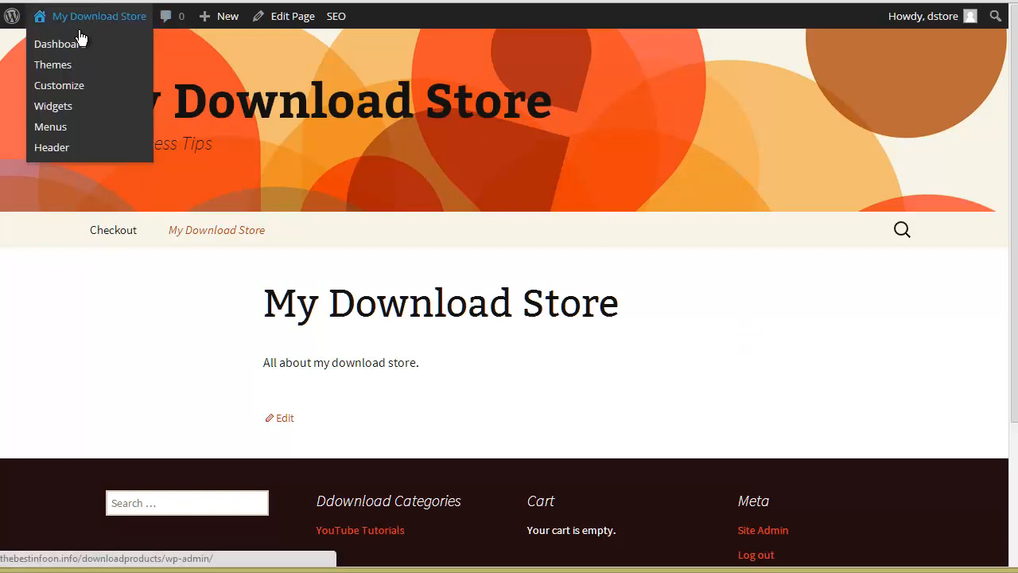
left_click(72, 53)
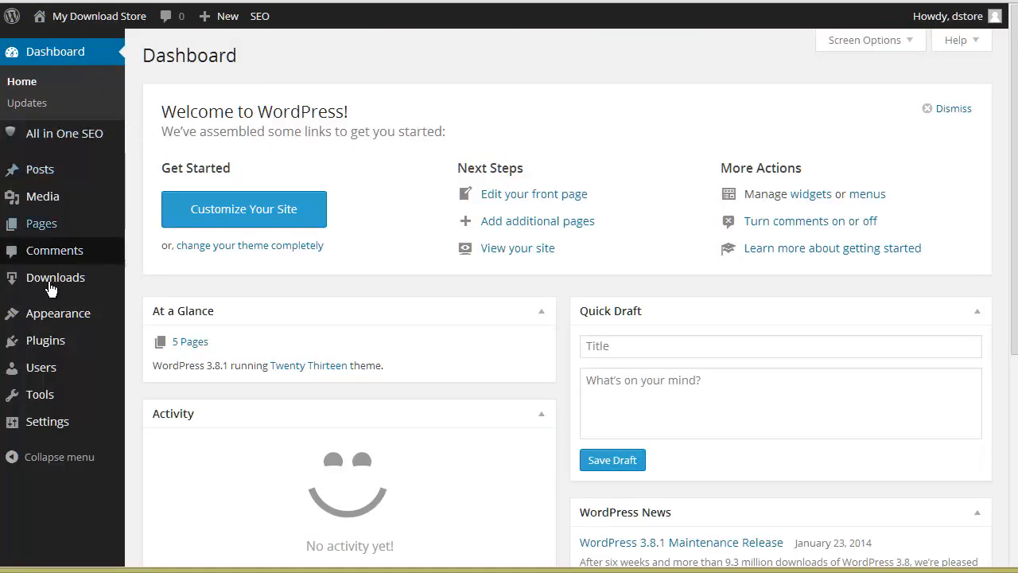
mouse_move(55, 291)
left_click(148, 280)
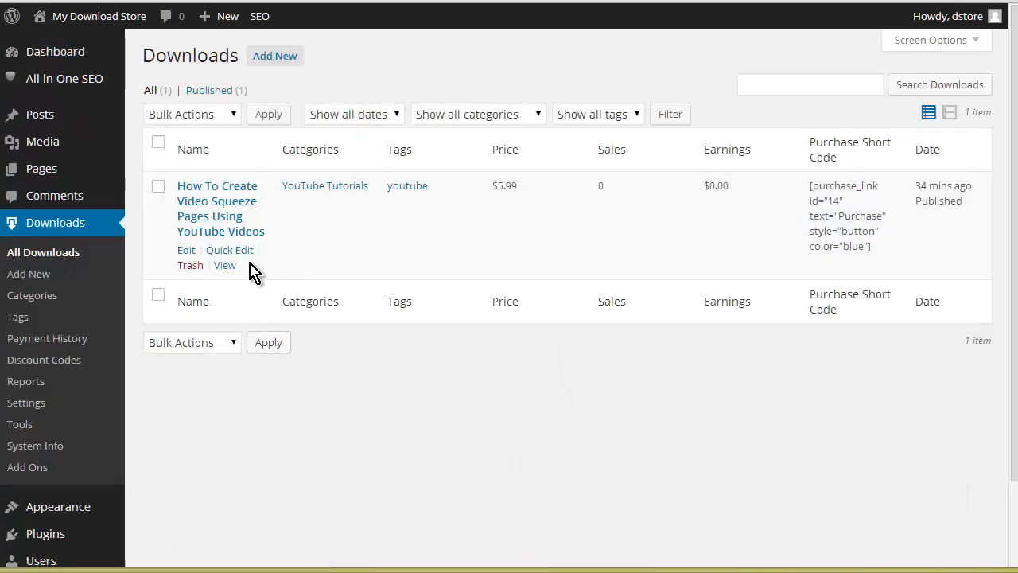
left_click(226, 267)
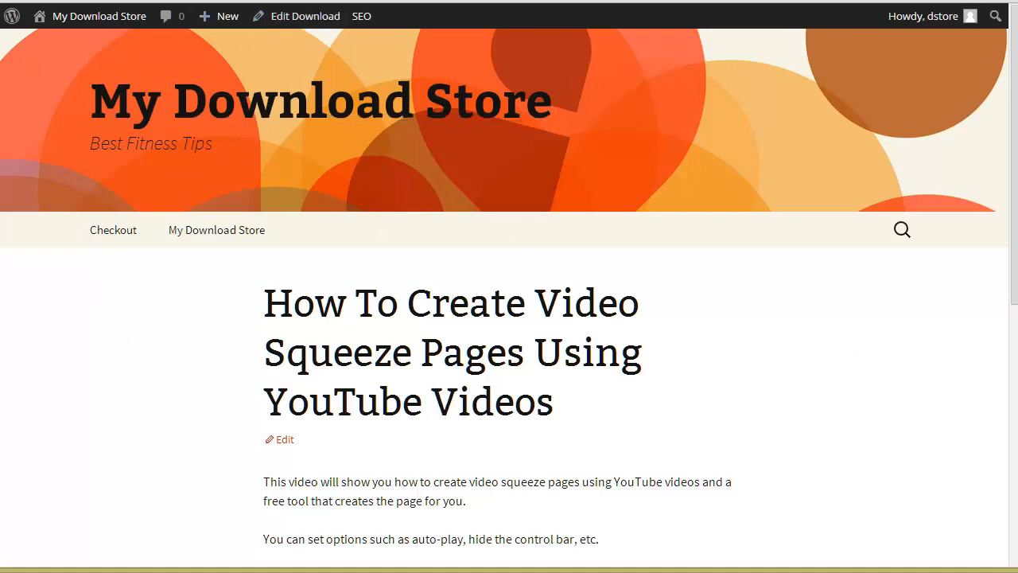
right_click(405, 0)
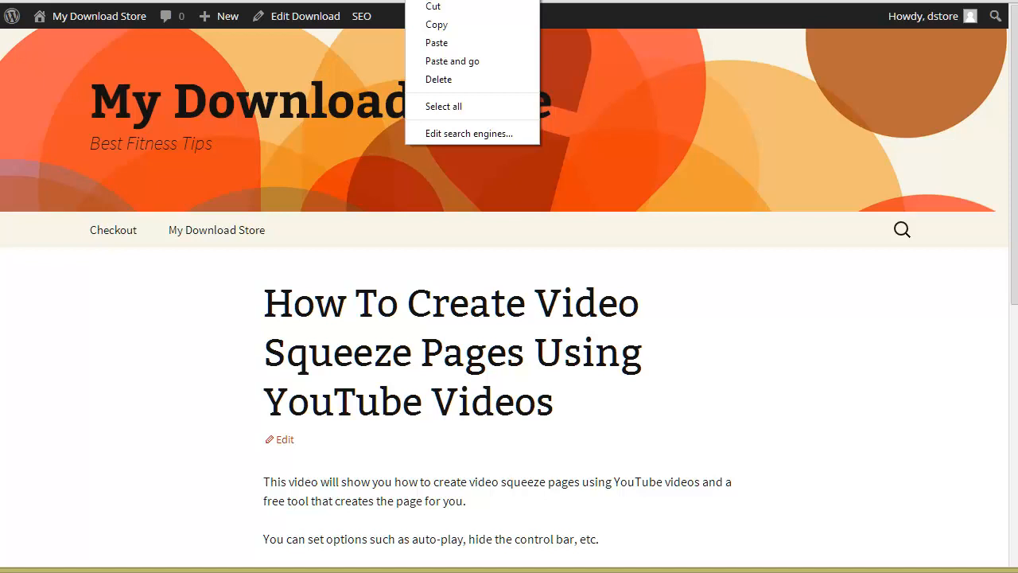
left_click(456, 24)
scroll(556, 350, "down", 3)
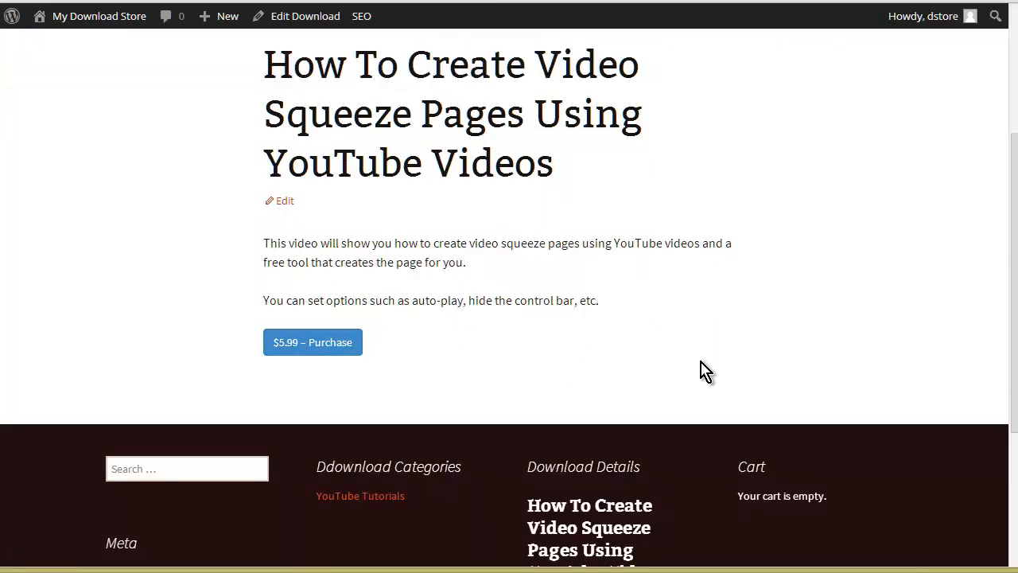
scroll(700, 371, "up", 3)
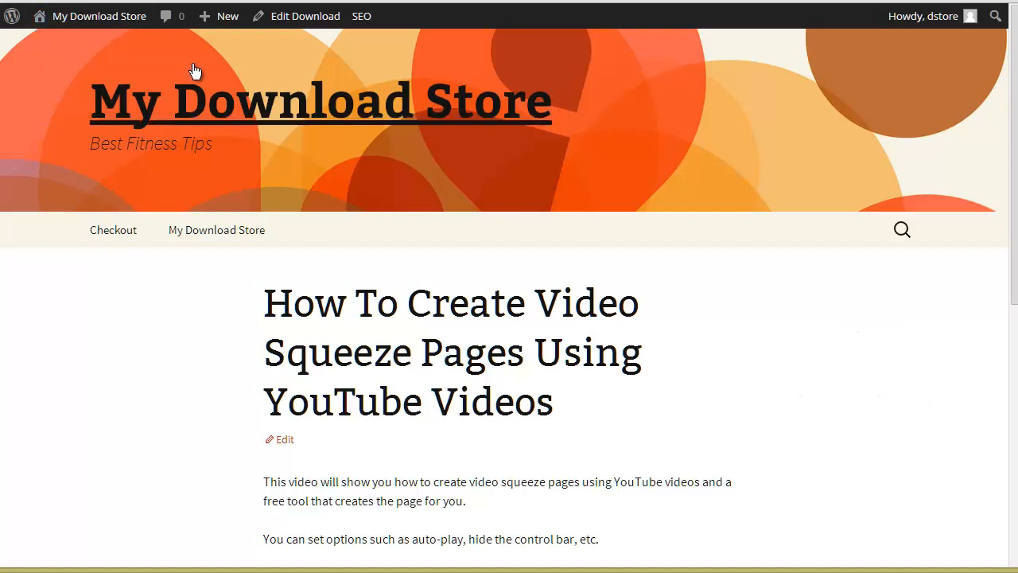
Step: Create a new navigation menu named "Products" in the site's menu settings
mouse_move(75, 16)
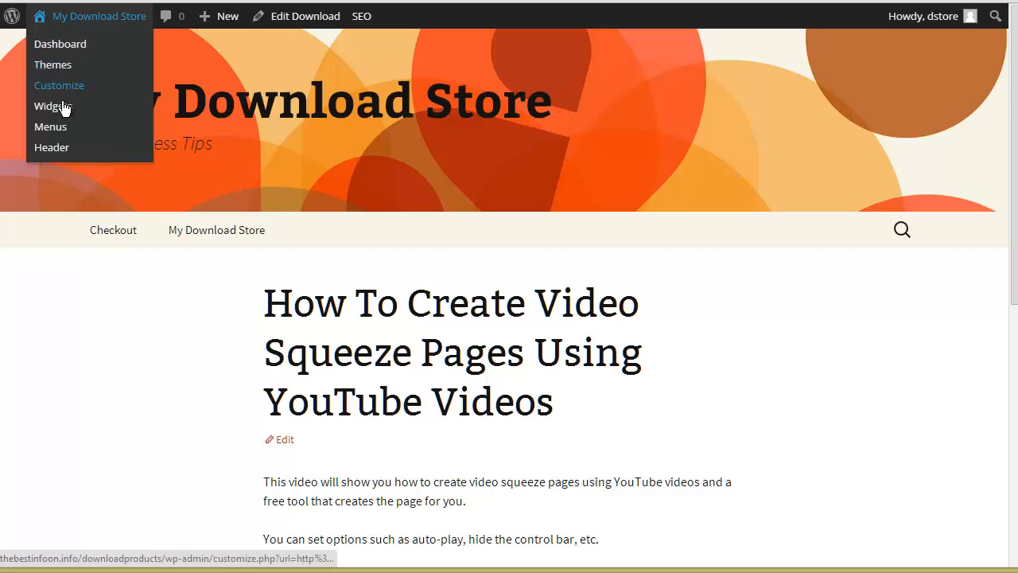
left_click(549, 203)
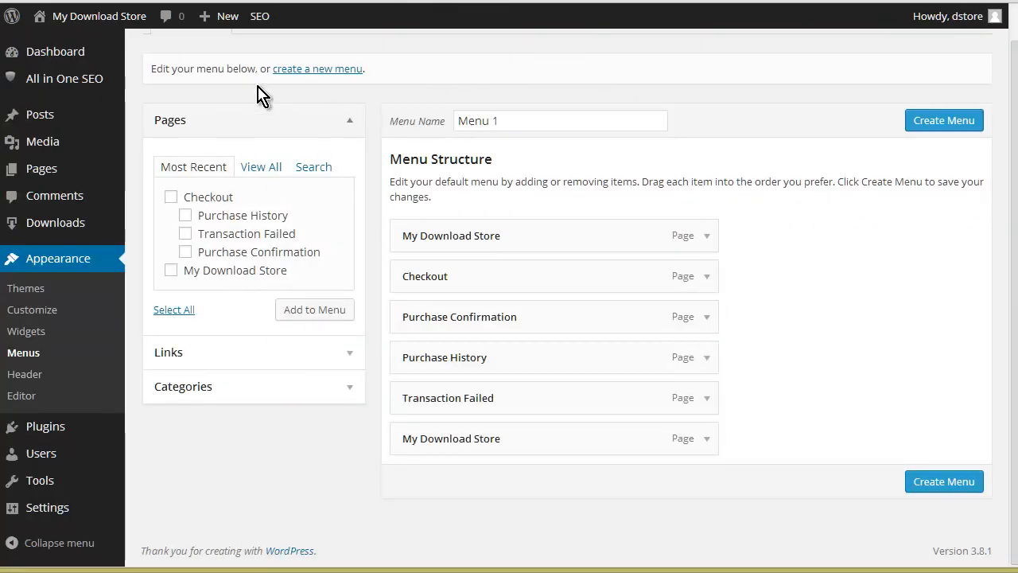
left_click(312, 70)
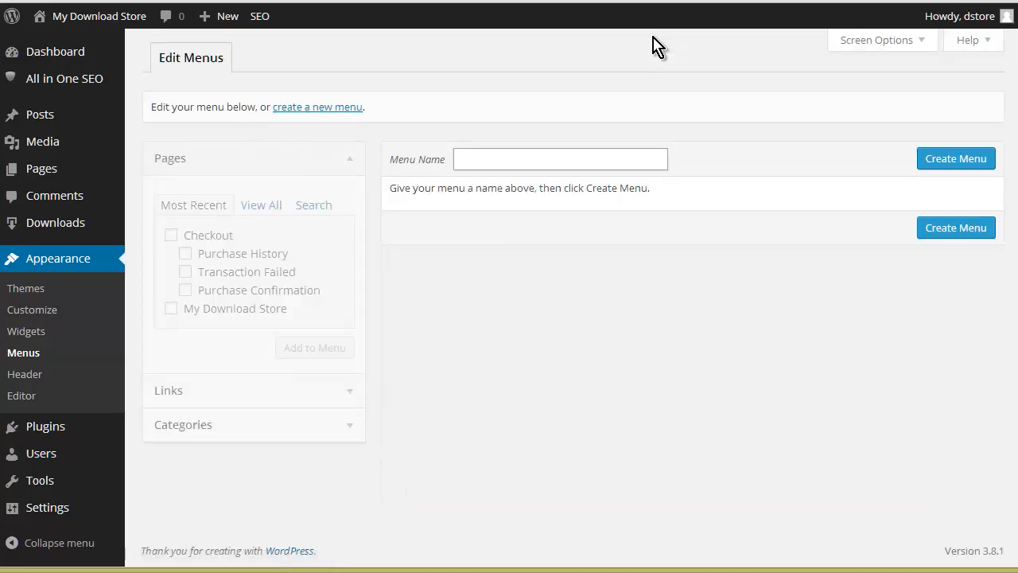
left_click(497, 158)
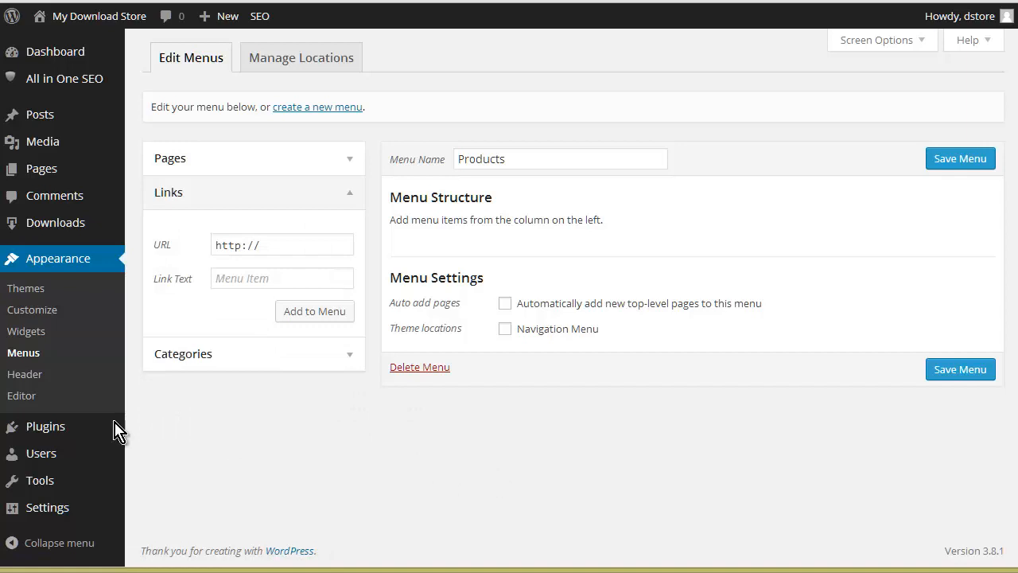
Step: Add a custom link to the Products menu with the copied download URL and the text "Create Squeeze Pages From YouTube Videos", and save the menu
left_click(268, 244)
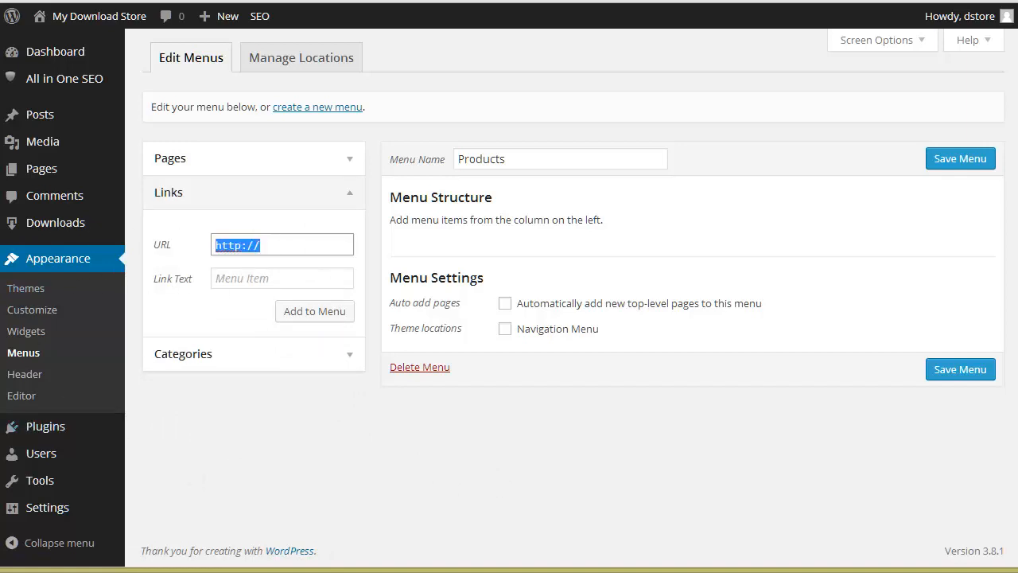
key("ctrl+v")
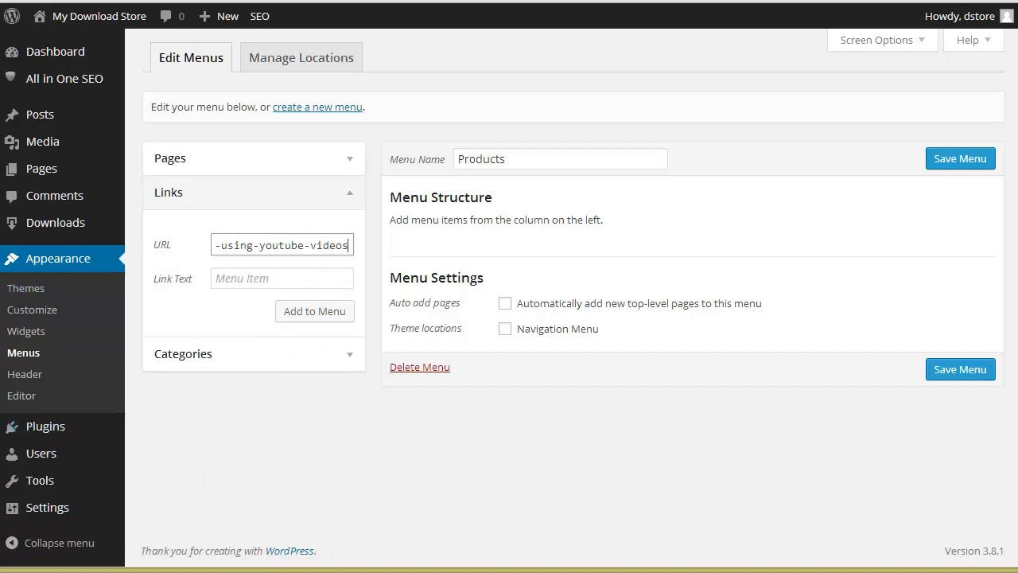
key("Tab")
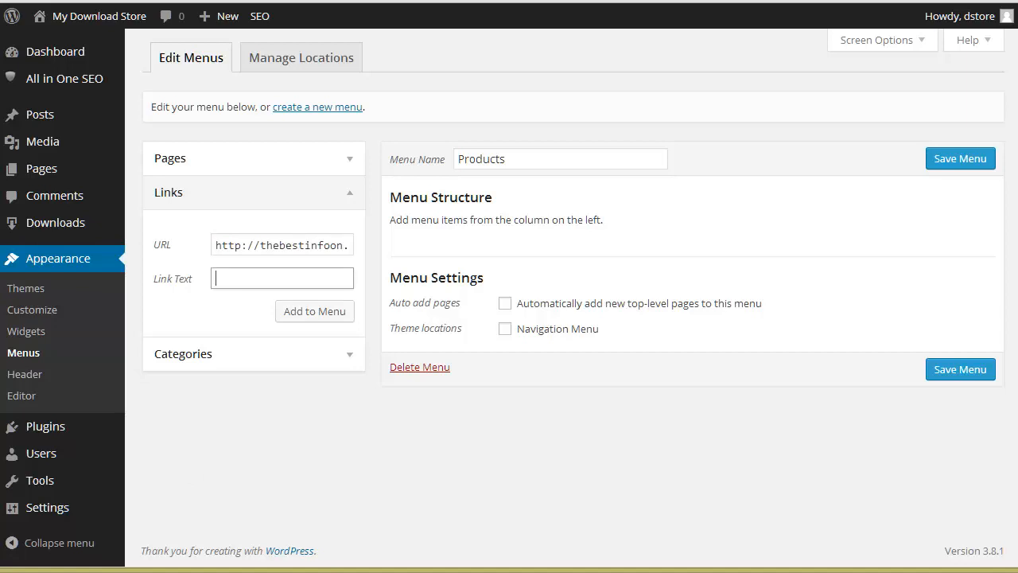
key("ctrl+v")
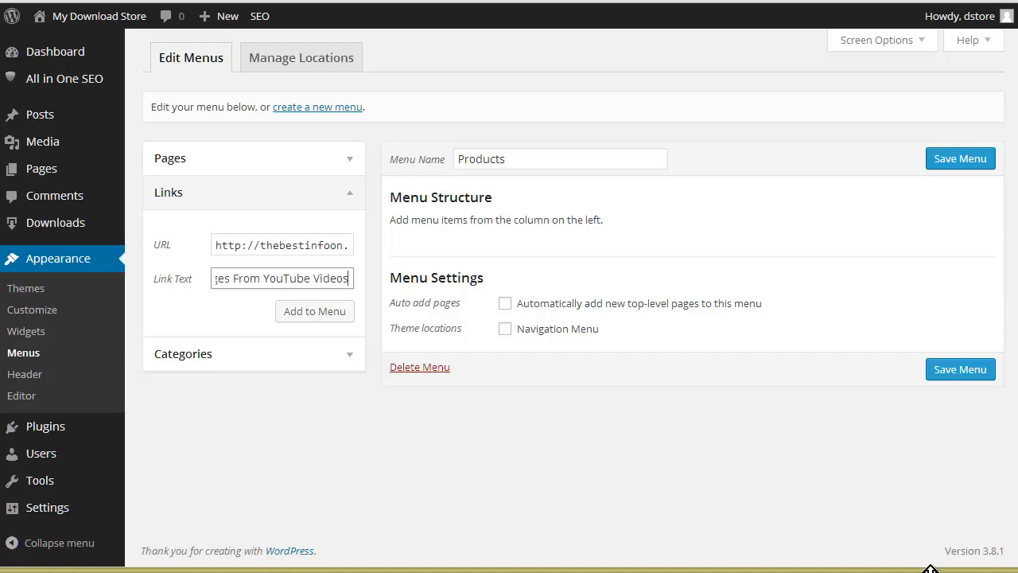
left_click(310, 311)
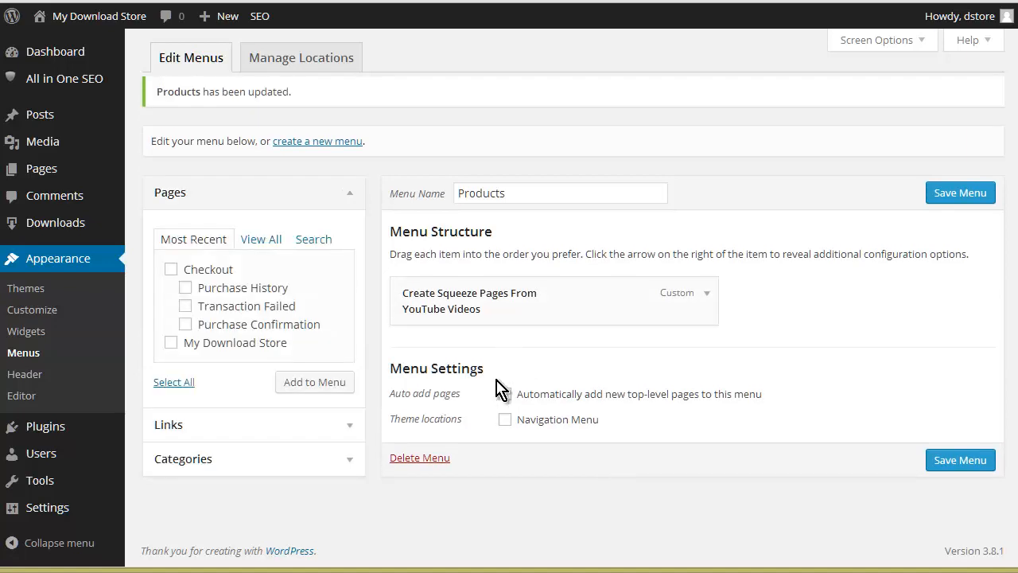
Step: Assign the Products menu to the Navigation Menu theme location, save it and view the live site
left_click(505, 420)
left_click(958, 461)
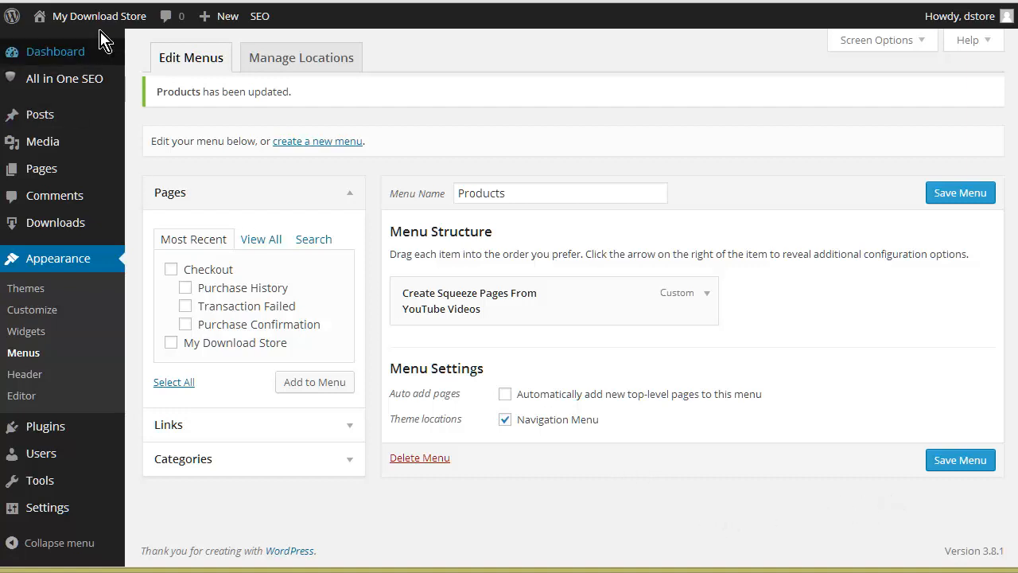
mouse_move(84, 21)
left_click(60, 43)
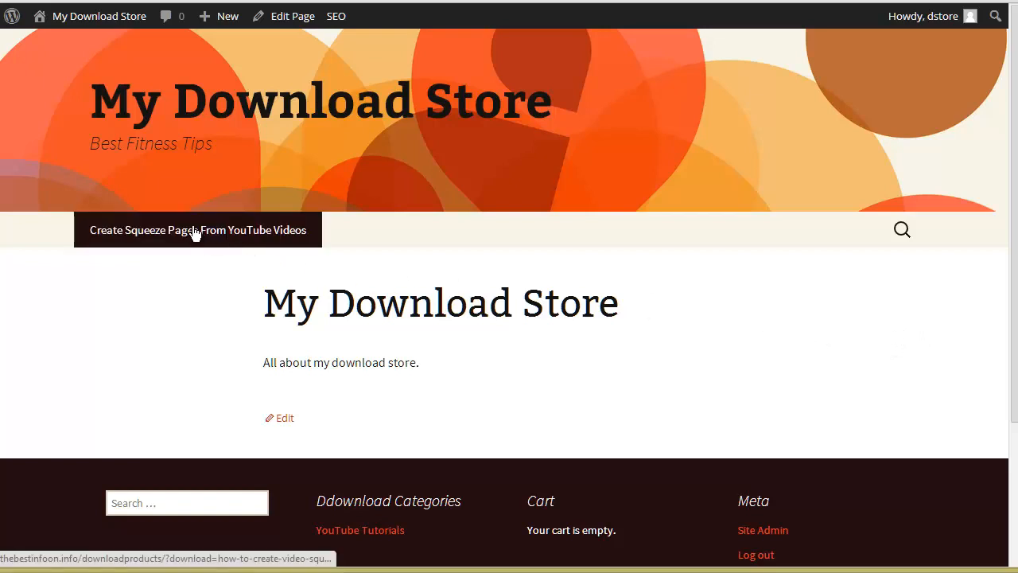
Step: Open the "Create Squeeze Pages From YouTube Videos" navigation link and check the purchase option in the product page's Download Details footer widget
left_click(254, 229)
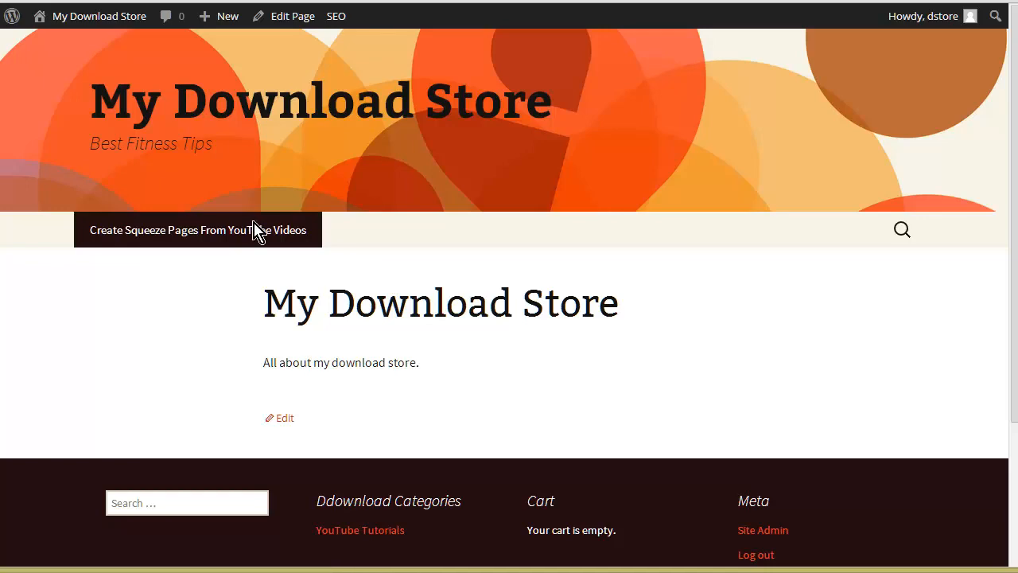
scroll(602, 148, "down", 5)
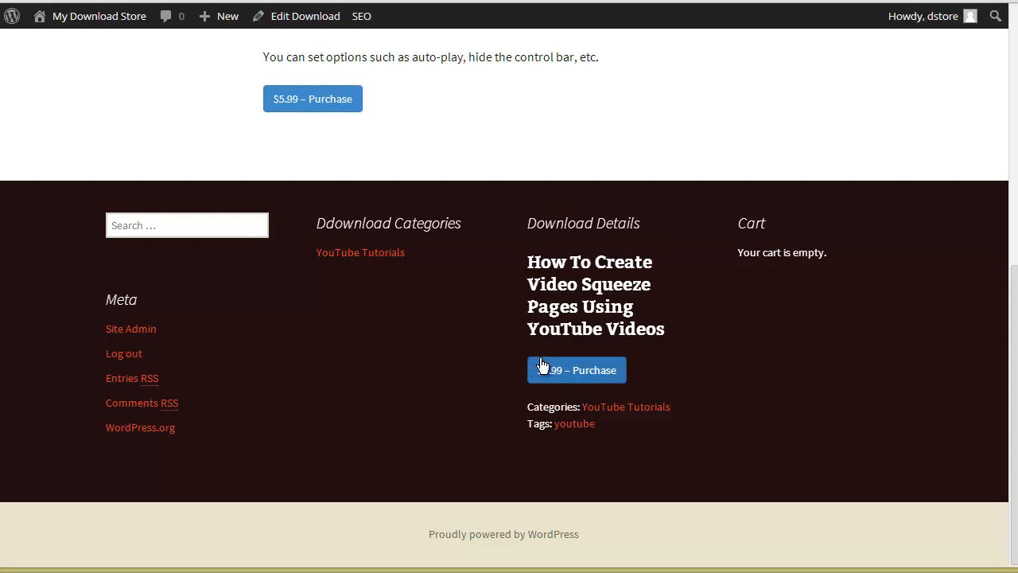
left_click(584, 367)
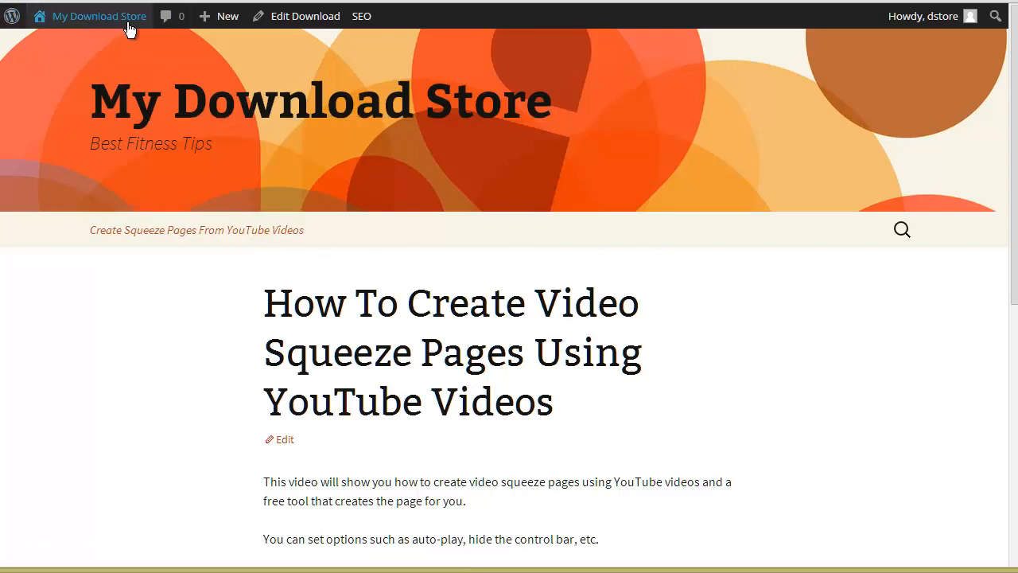
Step: Unassign the Products menu from the Navigation Menu theme location in the menu settings and save the menu
mouse_move(91, 20)
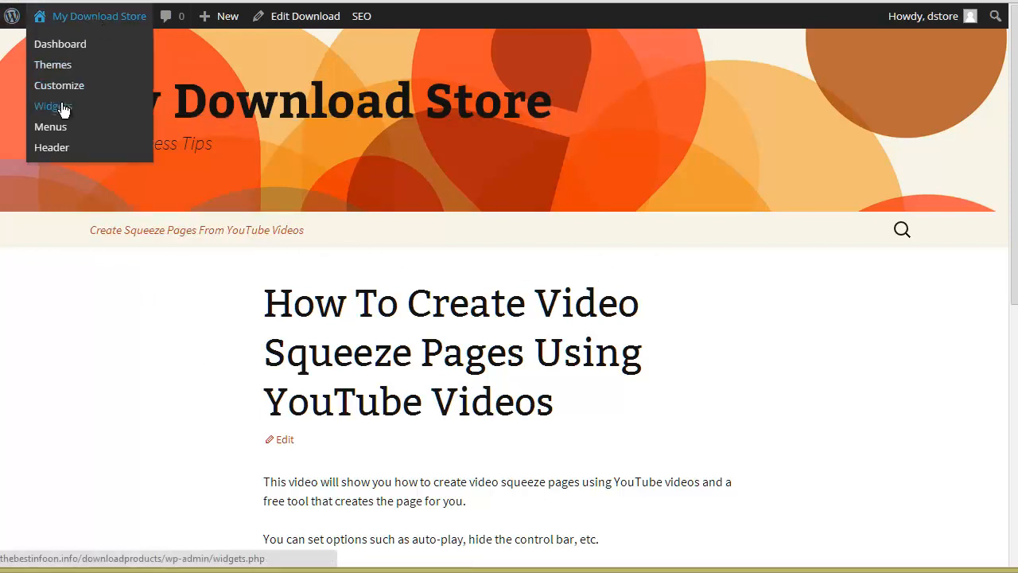
left_click(57, 136)
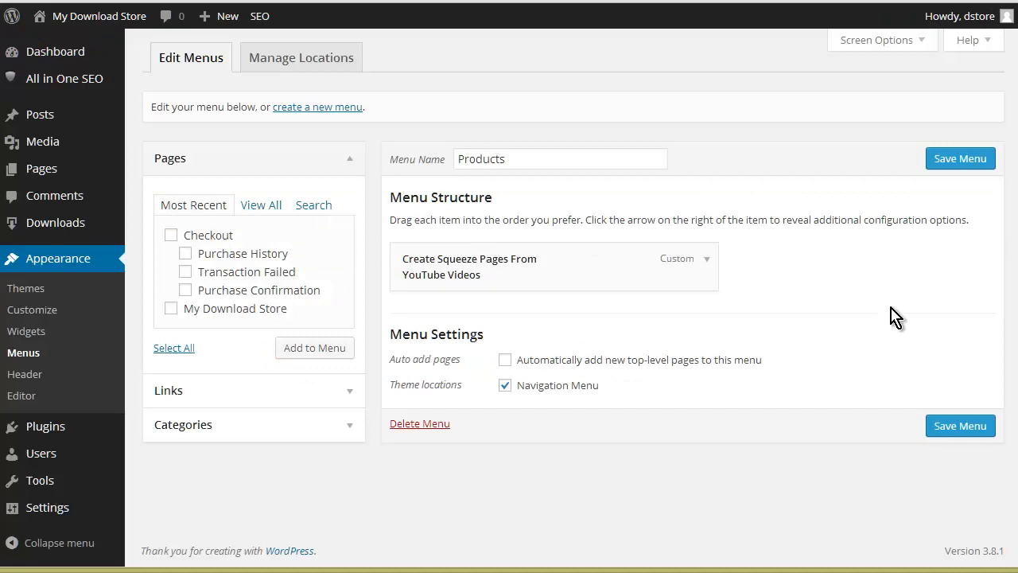
left_click(537, 390)
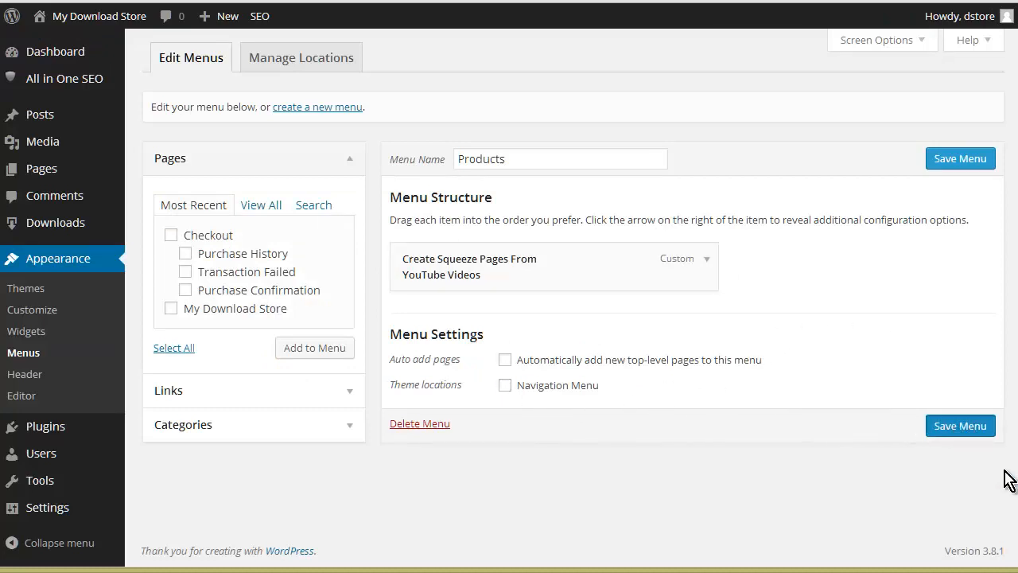
left_click(960, 426)
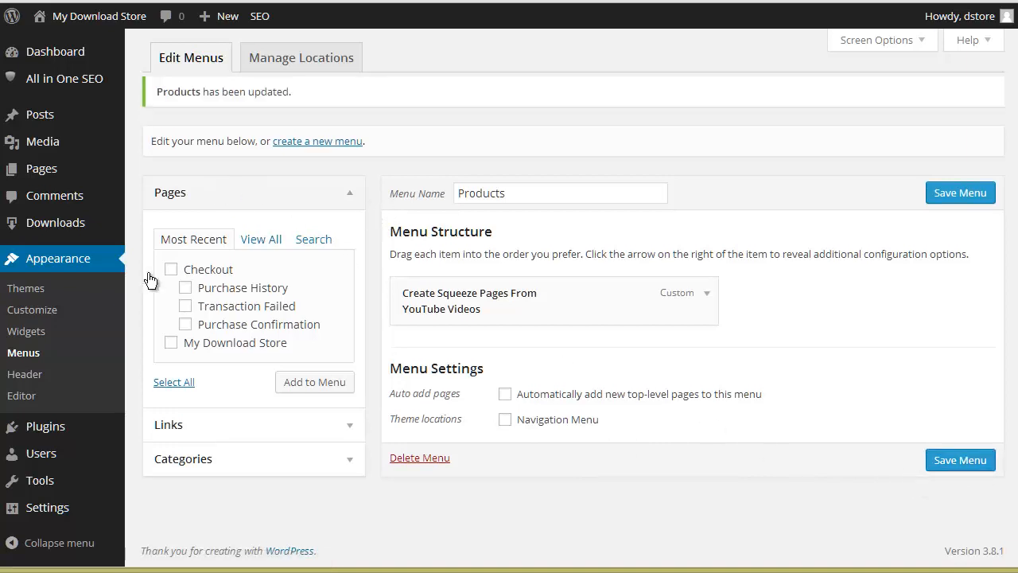
Step: Add a Custom Menu widget showing the Products menu to the Secondary Widget Area and save it
left_click(24, 338)
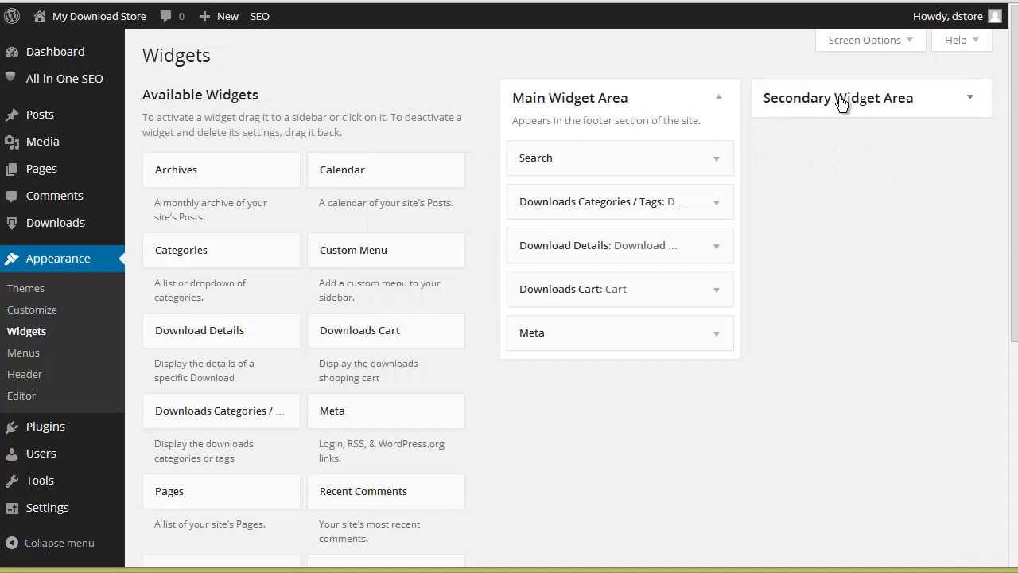
left_click(970, 99)
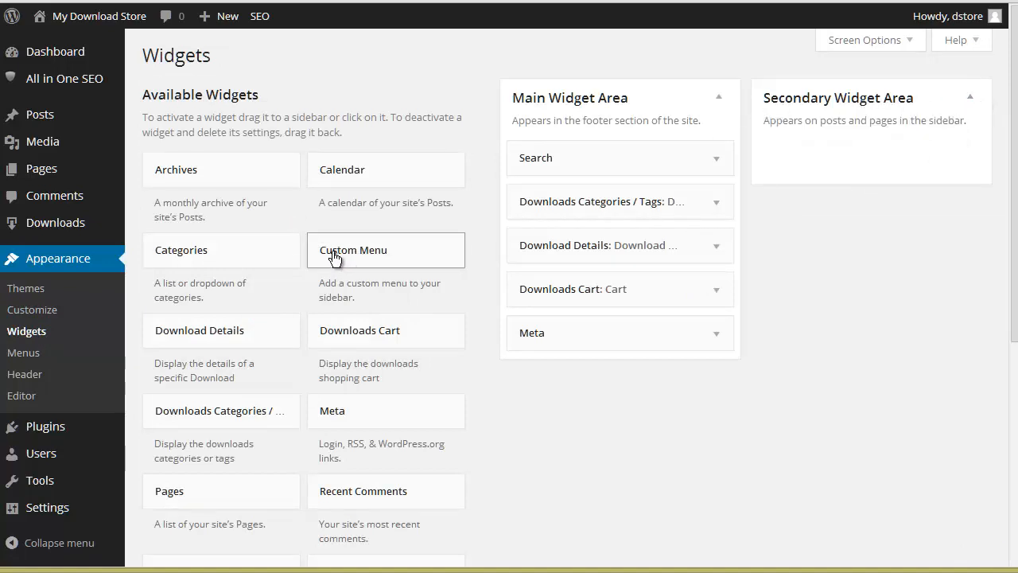
left_click_drag(334, 258, 852, 145)
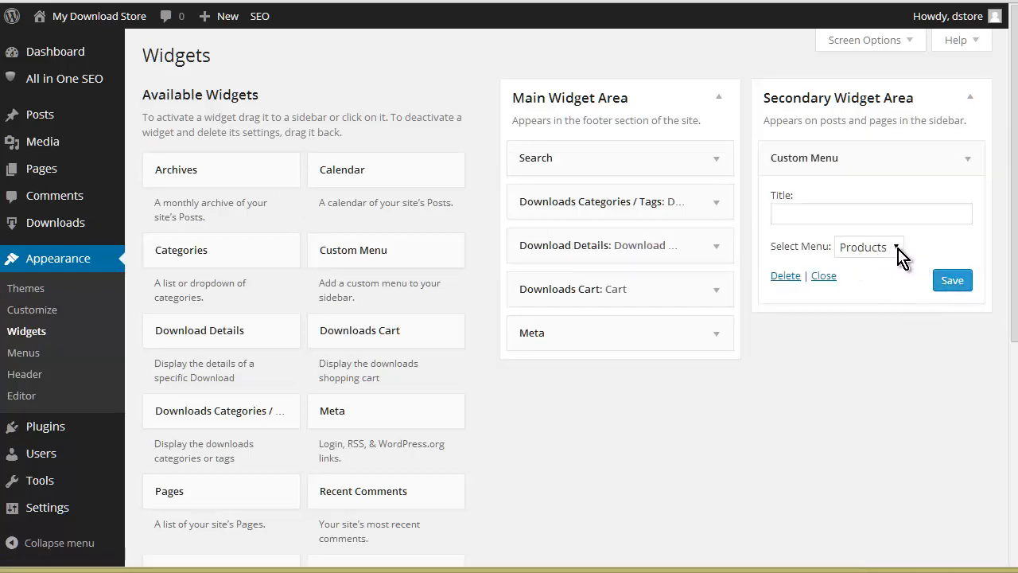
left_click(943, 280)
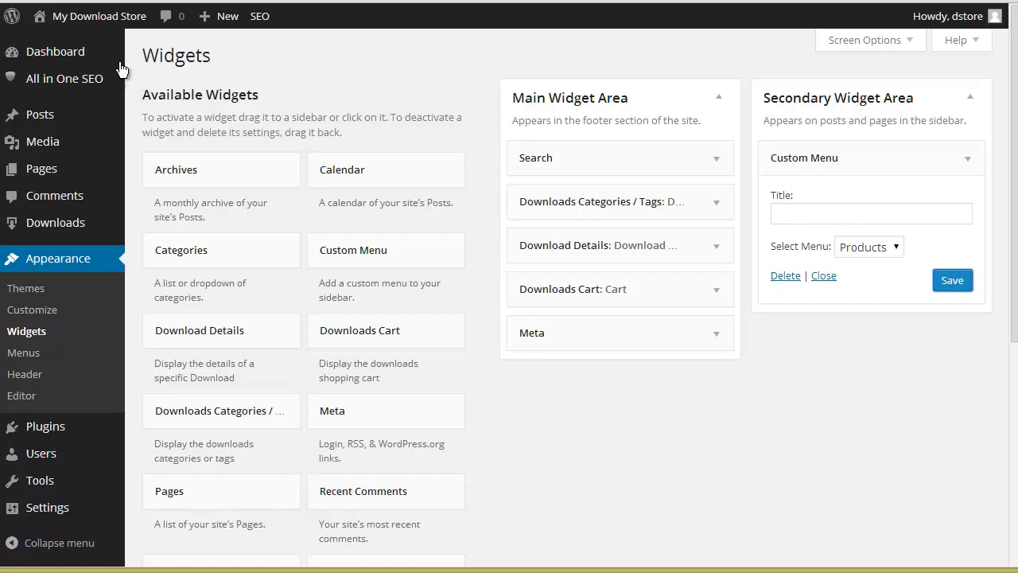
Step: View the live site, follow the product link in the sidebar menu and look over the product page
left_click(58, 46)
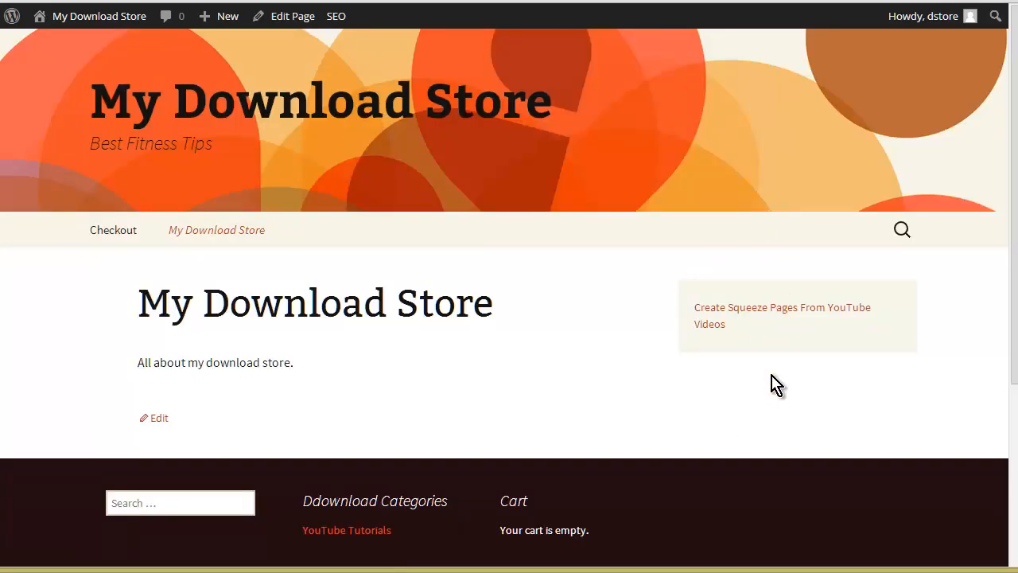
left_click(773, 321)
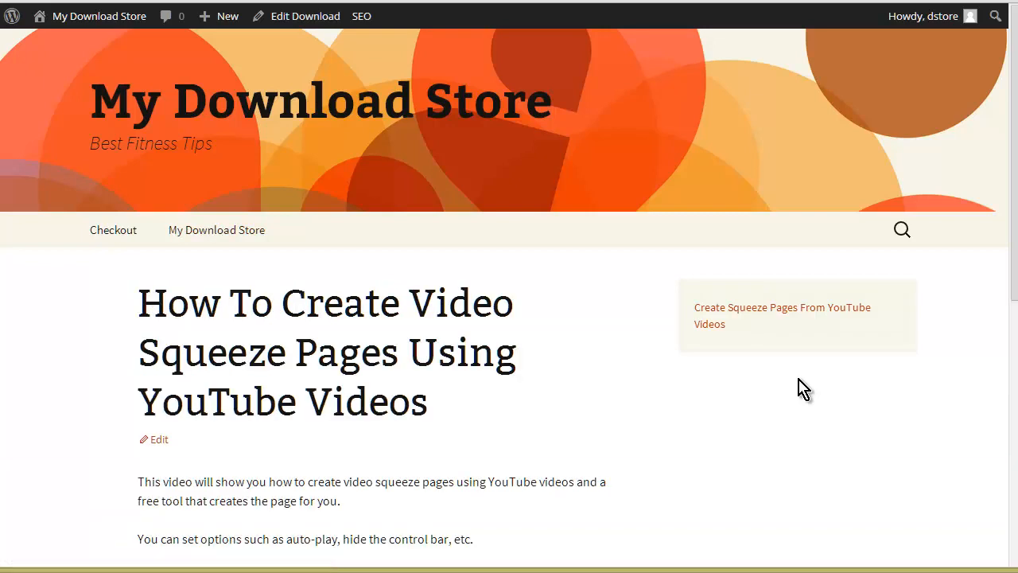
scroll(204, 318, "down", 4)
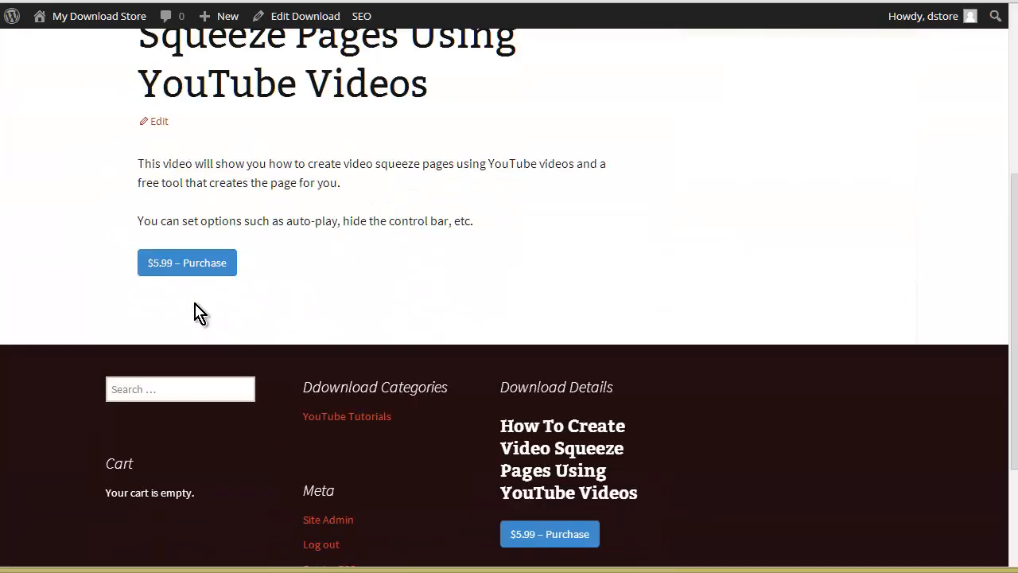
scroll(191, 267, "up", 4)
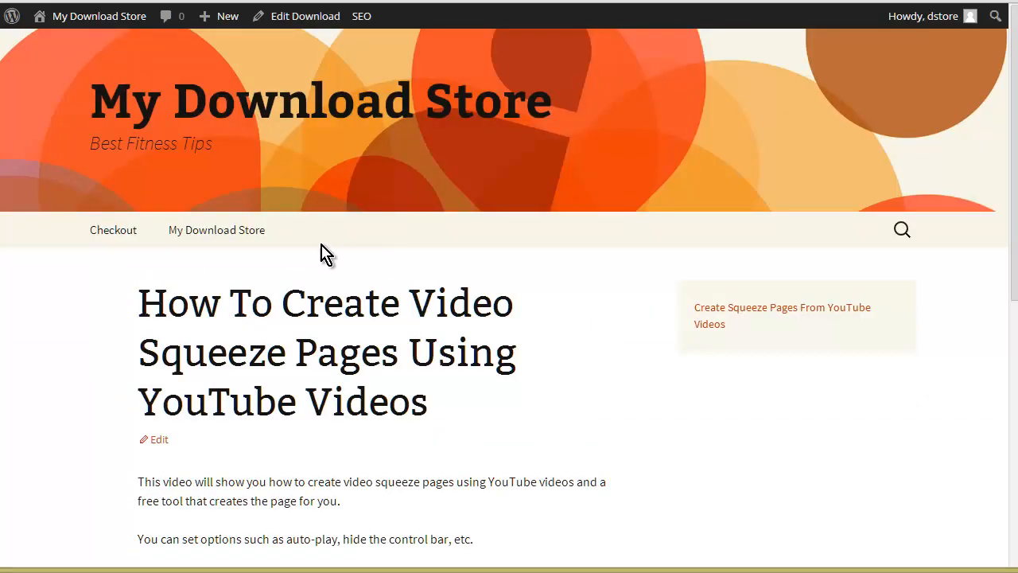
Step: In the Downloads settings, enable PayPal Standard instead of Test Payment, make PayPal Standard the default gateway and save the changes
mouse_move(93, 28)
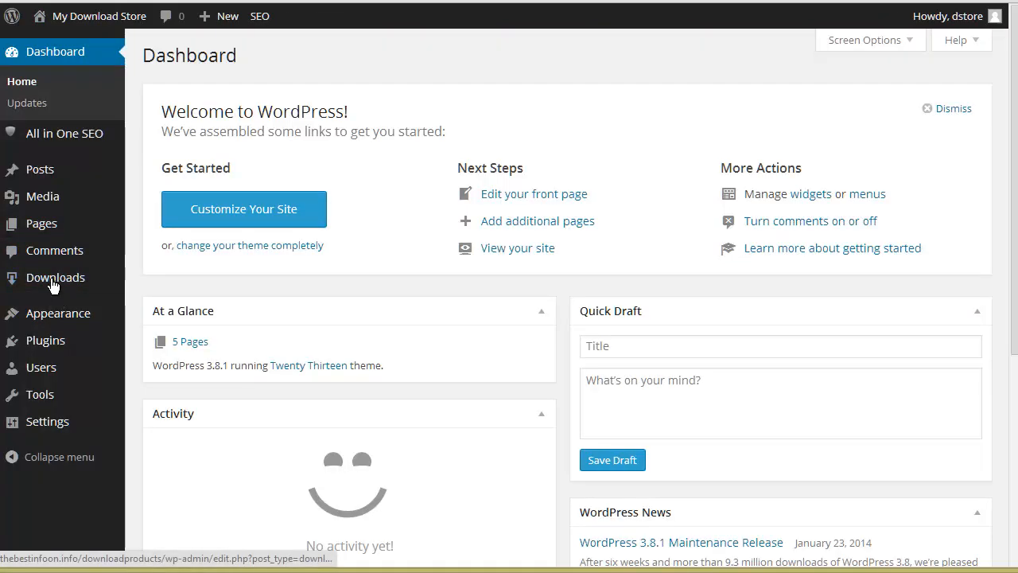
mouse_move(56, 279)
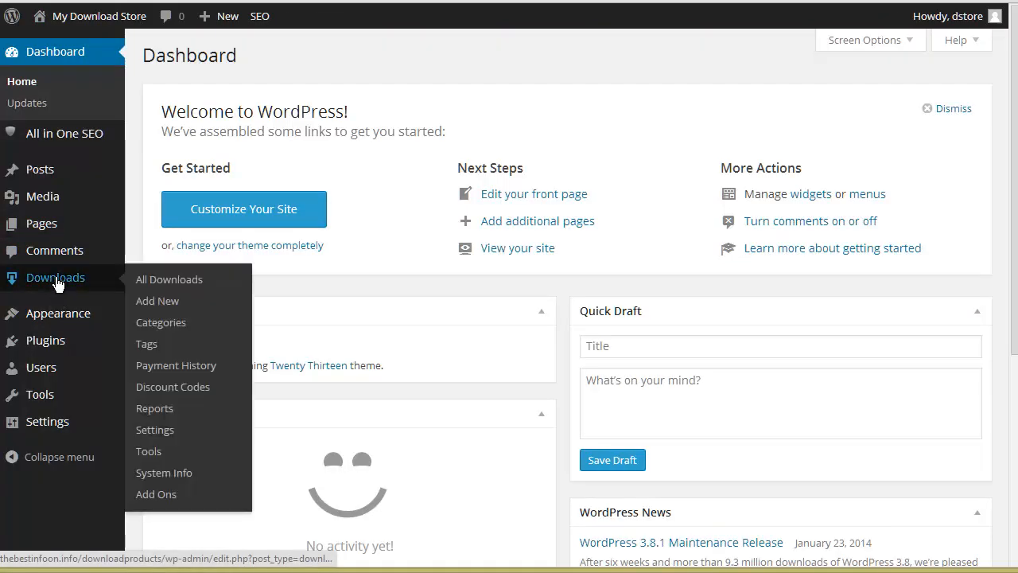
left_click(157, 429)
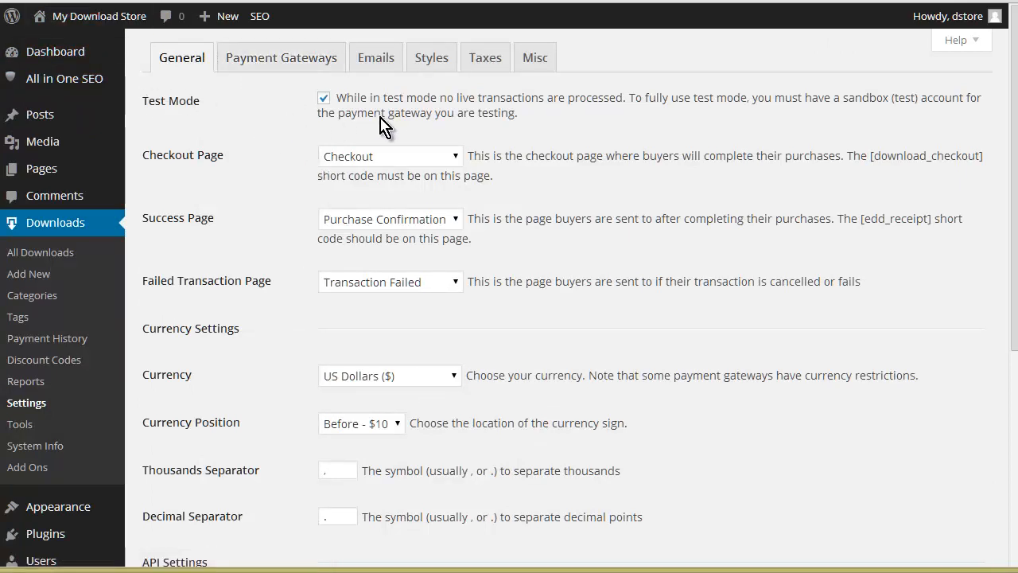
left_click(341, 69)
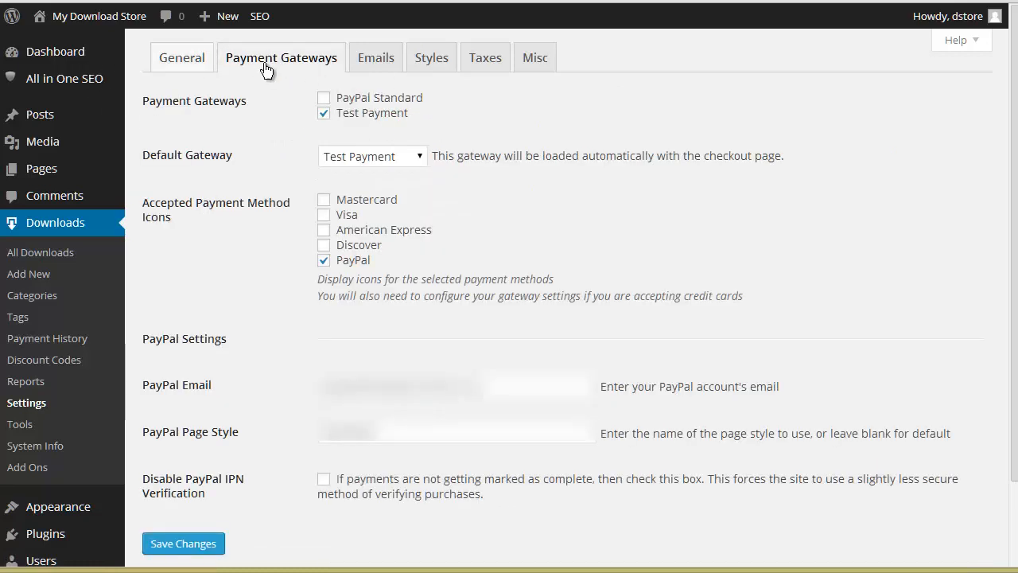
left_click(327, 118)
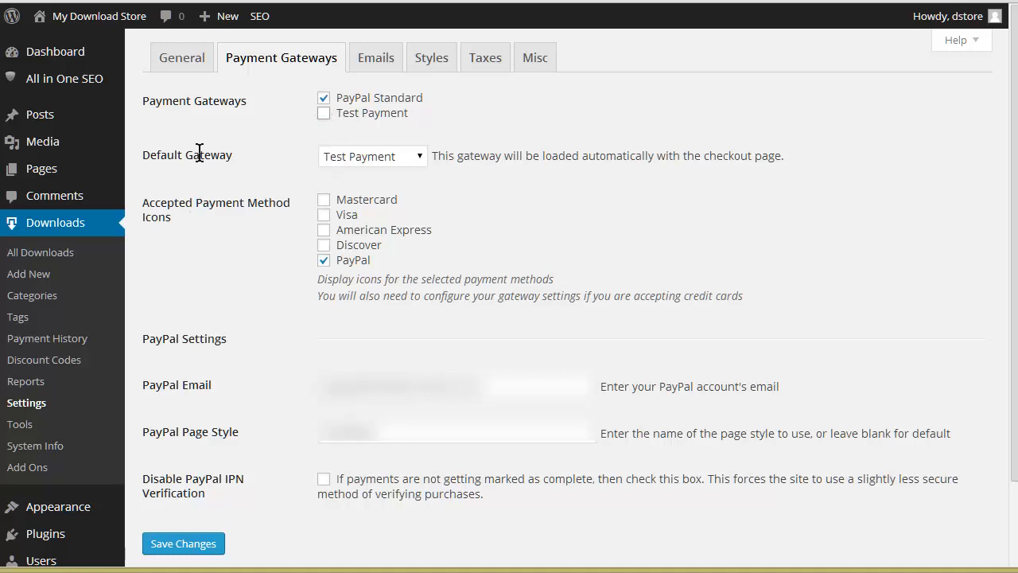
left_click(366, 158)
left_click(374, 176)
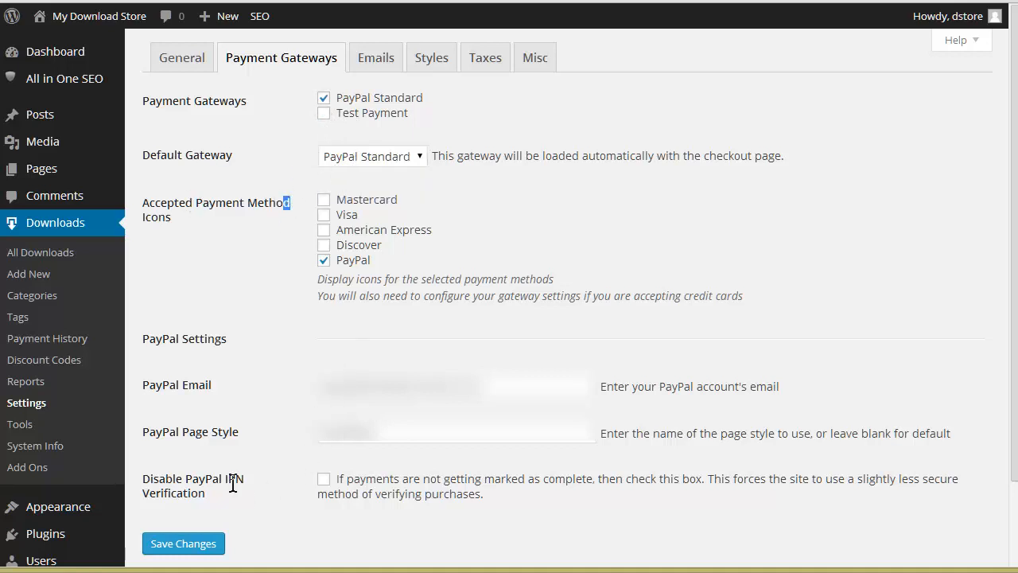
left_click(183, 544)
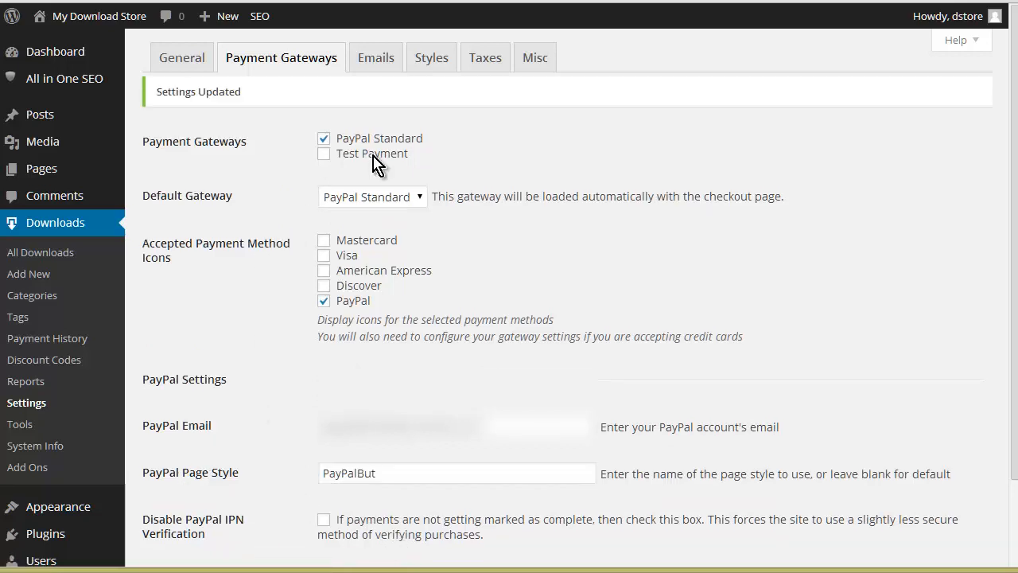
Step: In the miscellaneous Downloads settings, disable guest checkout and enable the register and login forms on the checkout page
left_click(549, 62)
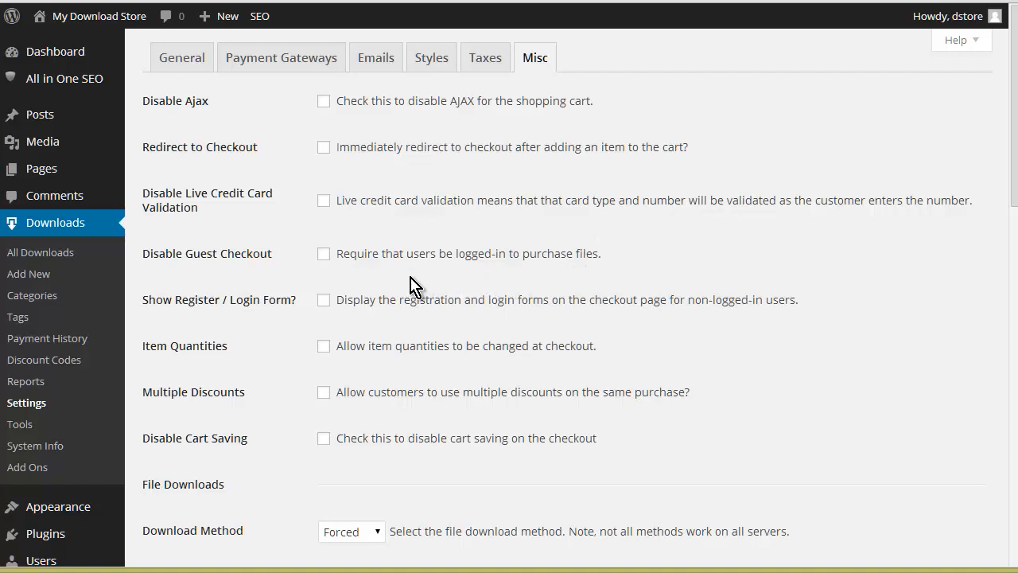
scroll(464, 265, "down", 1)
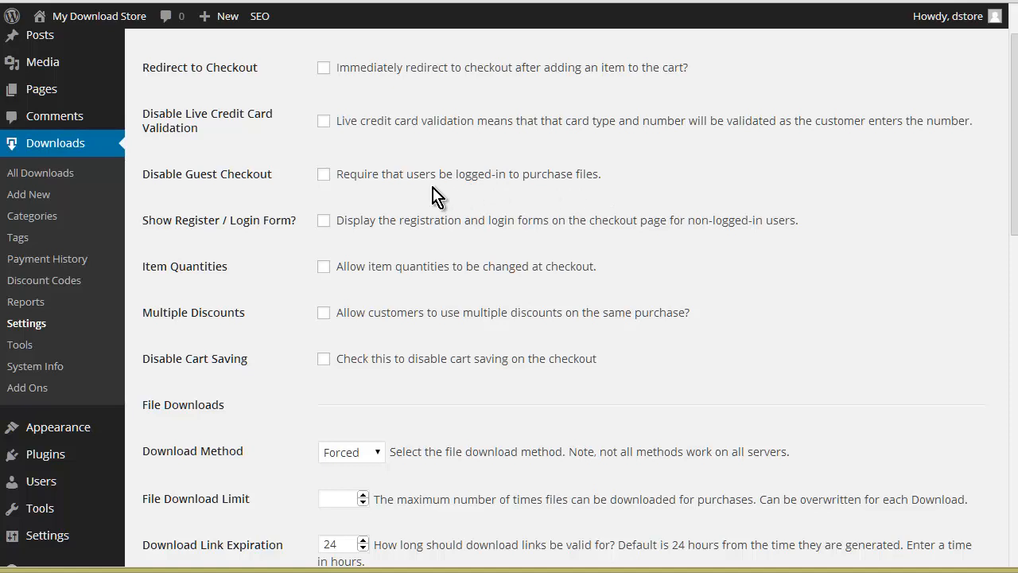
left_click(324, 176)
left_click(325, 224)
Step: Keep the Forced download method, set the file download limit to 3, review the remaining miscellaneous options and save the changes
scroll(609, 280, "down", 1)
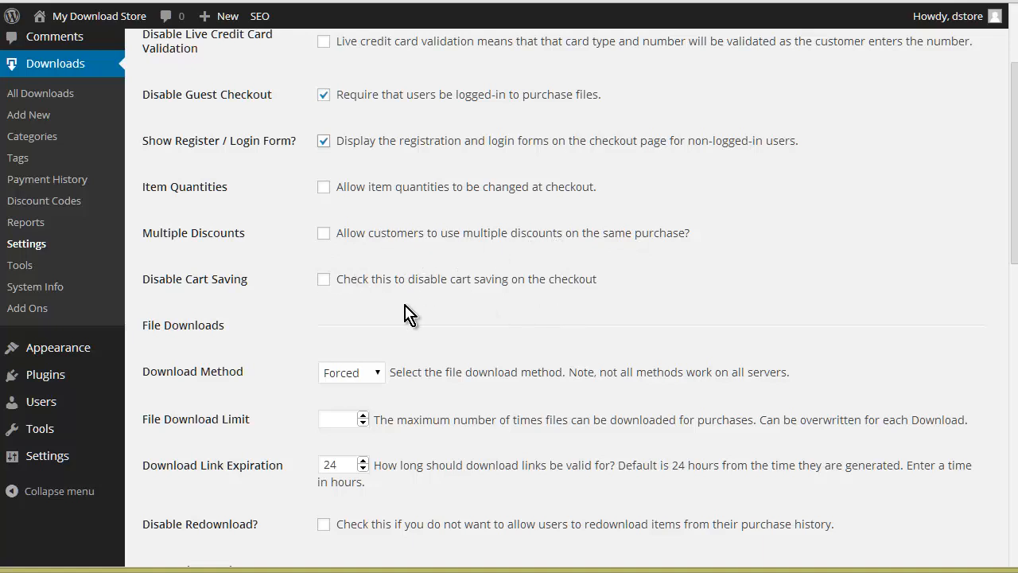
scroll(634, 296, "down", 1)
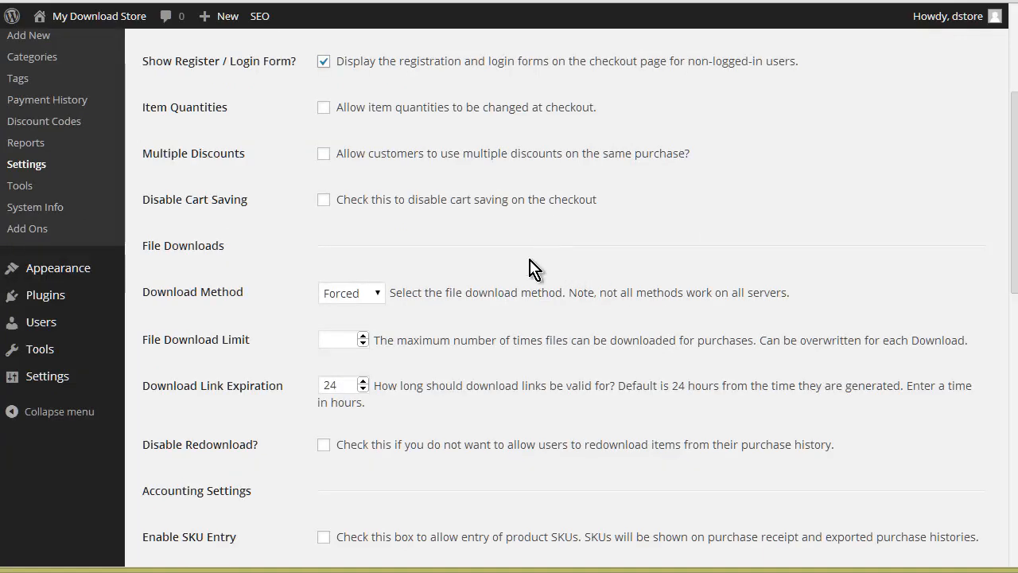
left_click(381, 293)
left_click(380, 291)
scroll(748, 280, "down", 1)
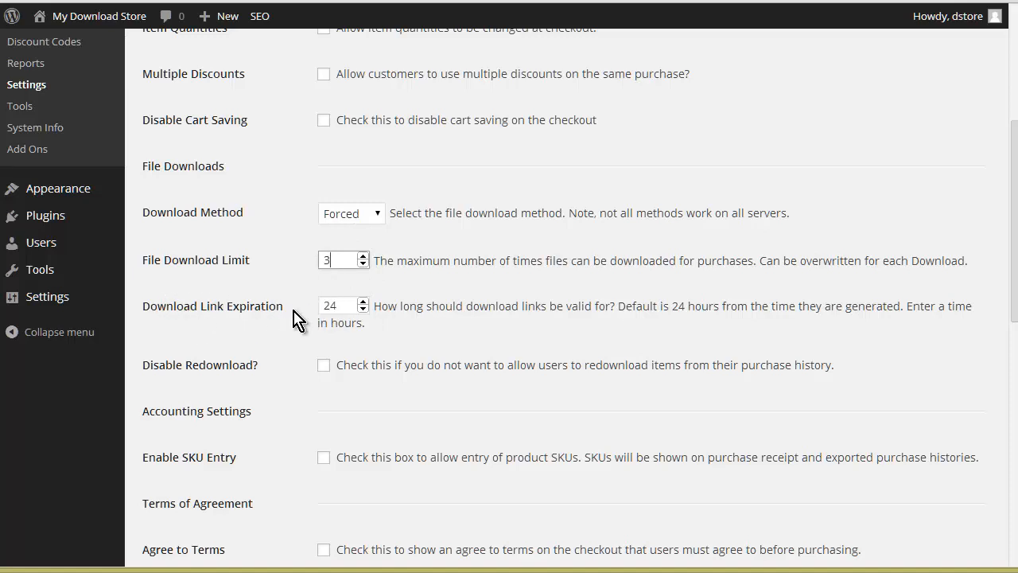
scroll(473, 321, "down", 1)
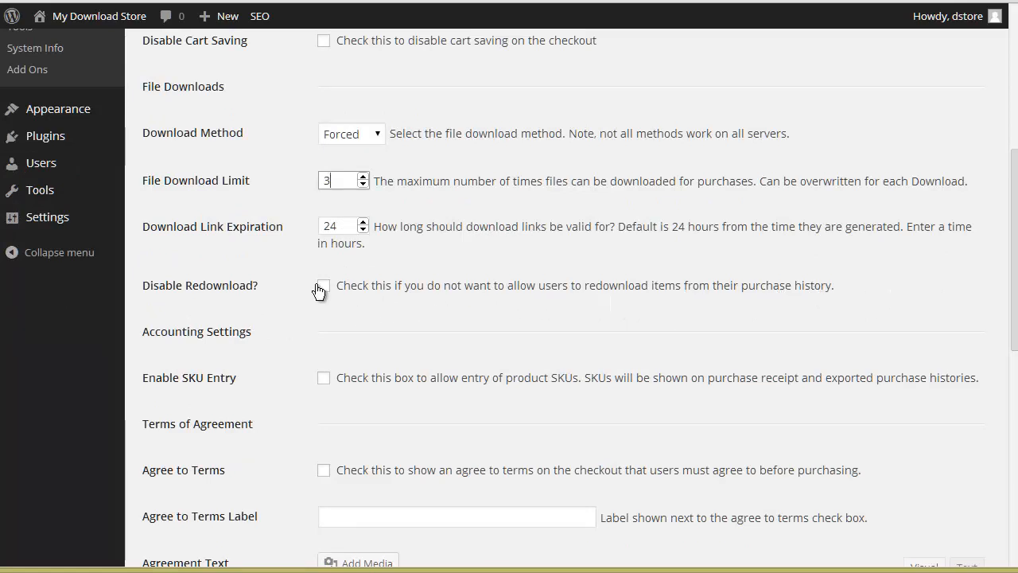
scroll(430, 322, "down", 1)
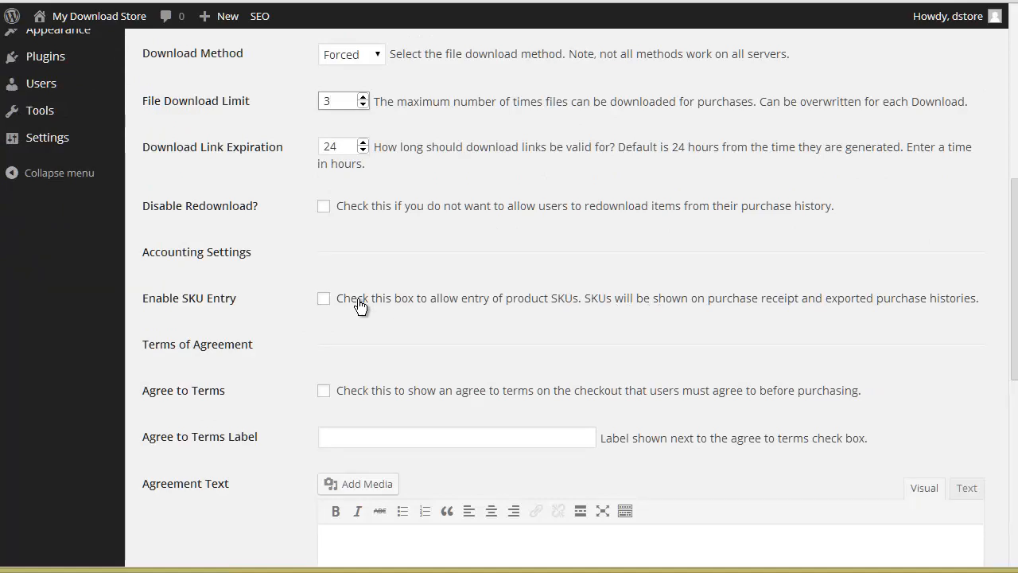
scroll(341, 355, "down", 3)
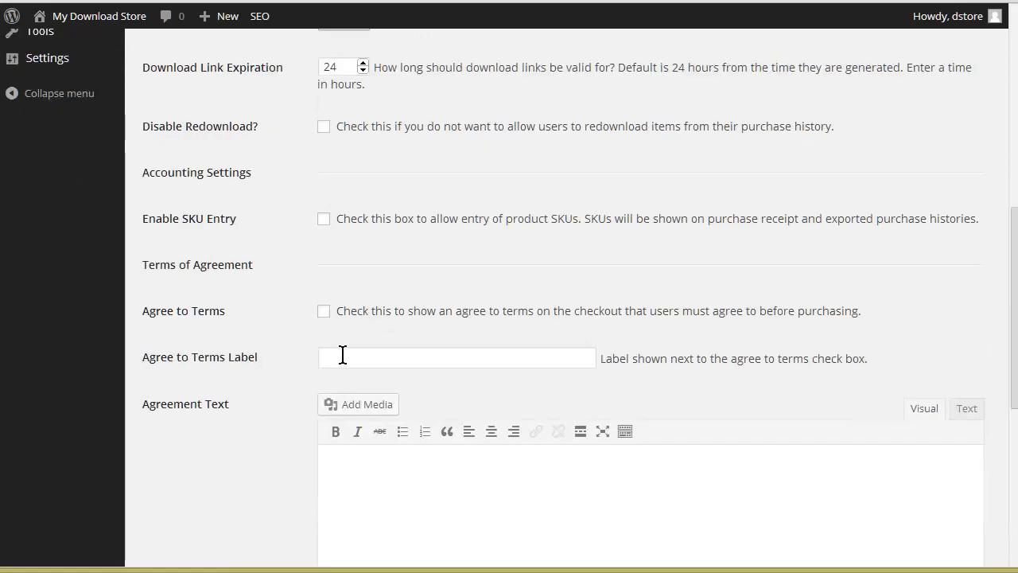
scroll(372, 341, "down", 4)
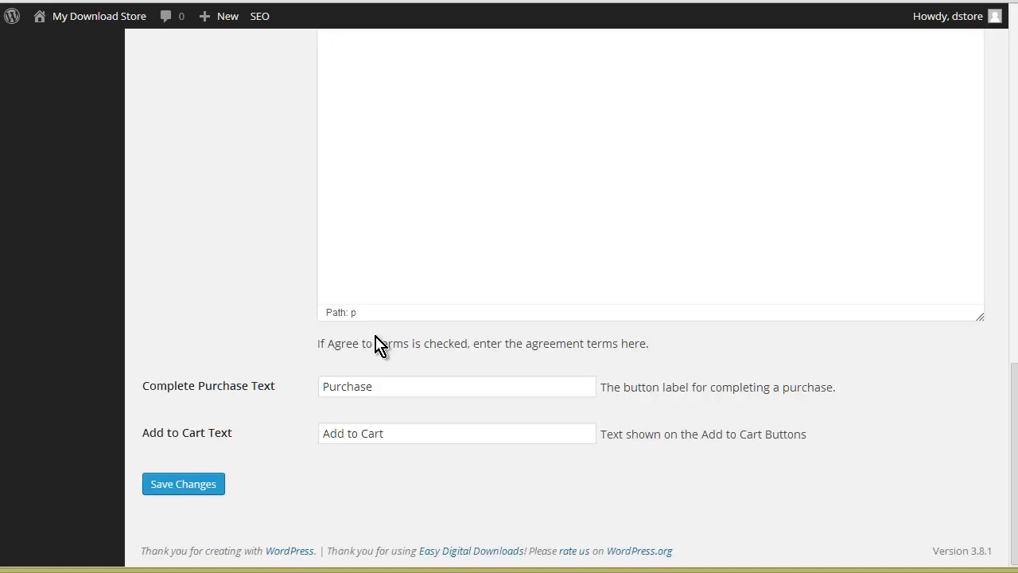
left_click(184, 485)
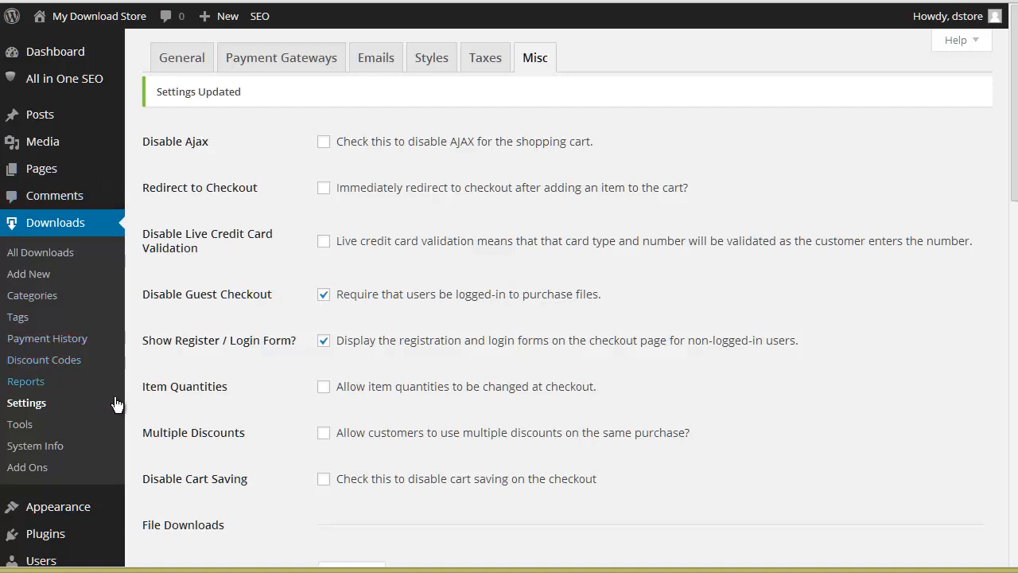
Step: Browse the available Easy Digital Downloads add-ons, including payment gateways and extensions
left_click(42, 468)
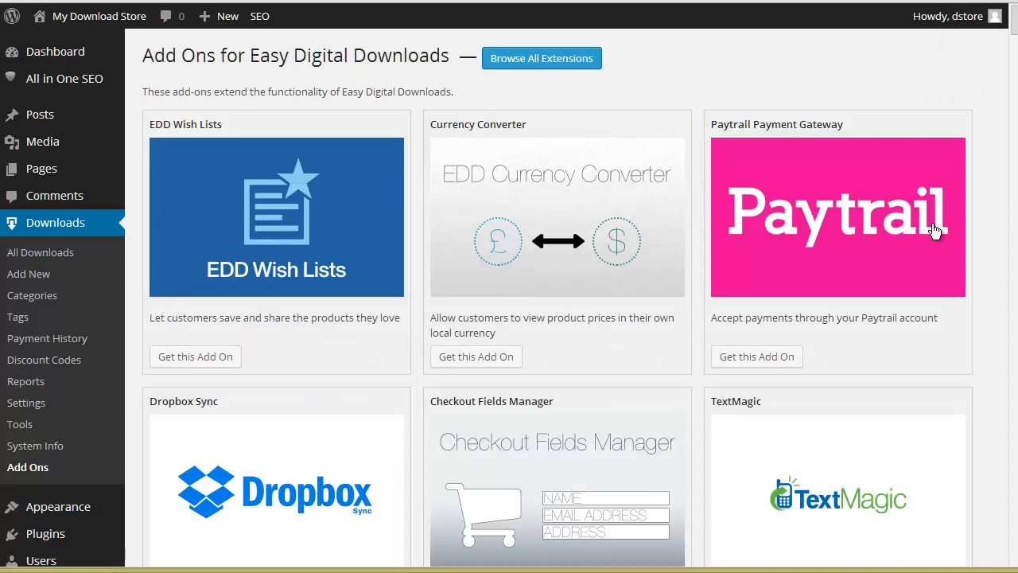
scroll(932, 265, "down", 3)
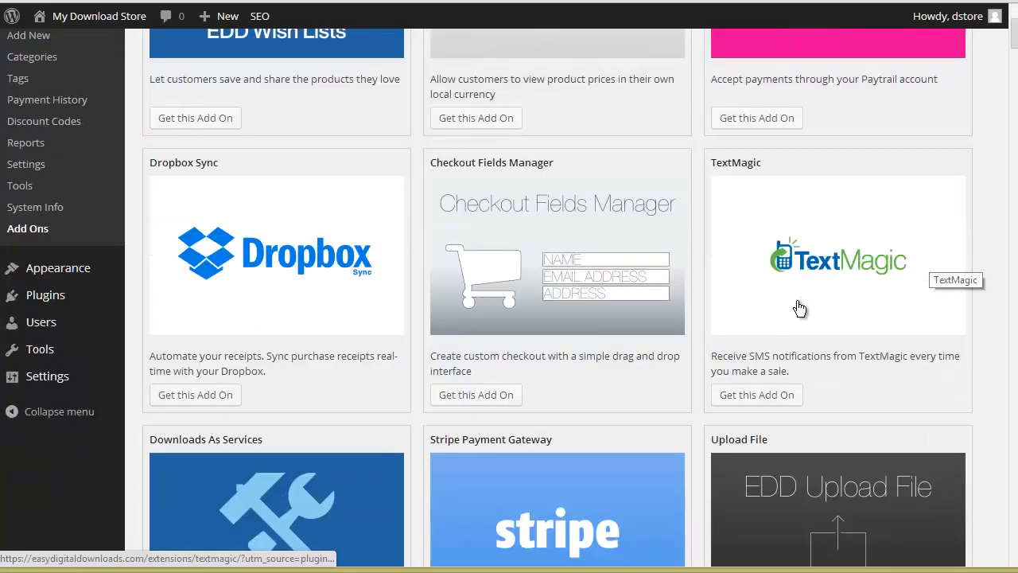
scroll(645, 318, "down", 5)
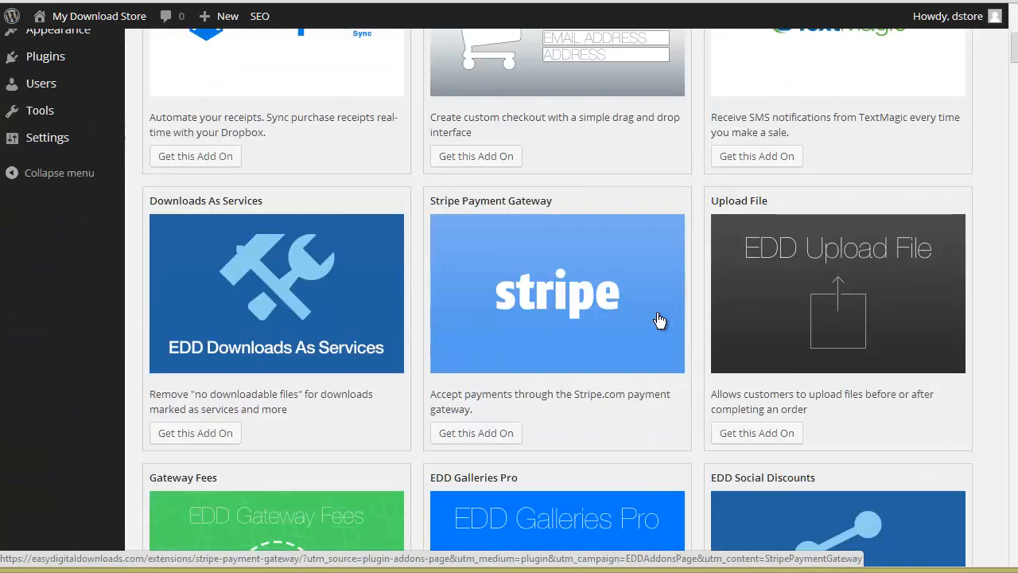
scroll(657, 321, "down", 4)
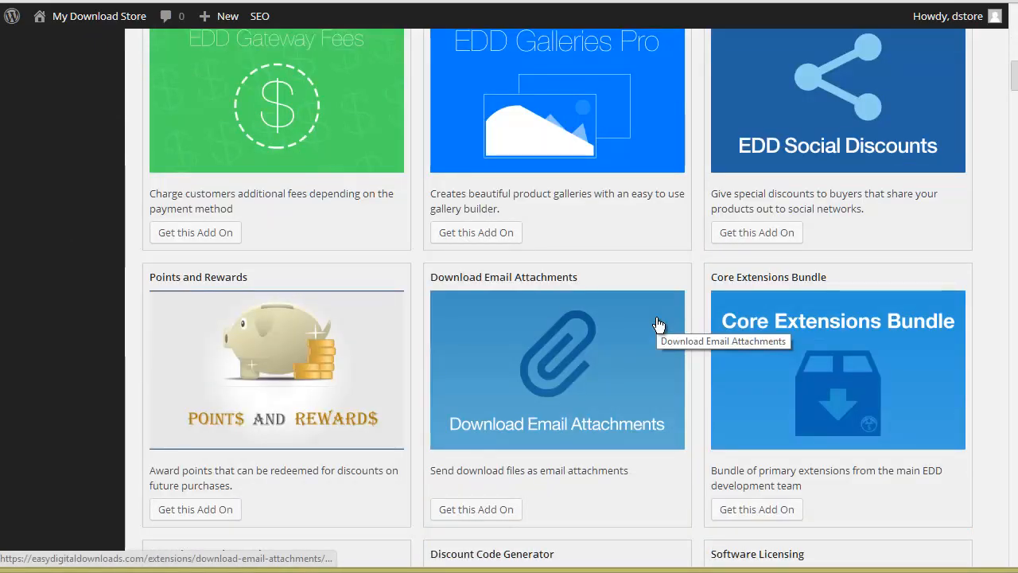
scroll(663, 318, "up", 12)
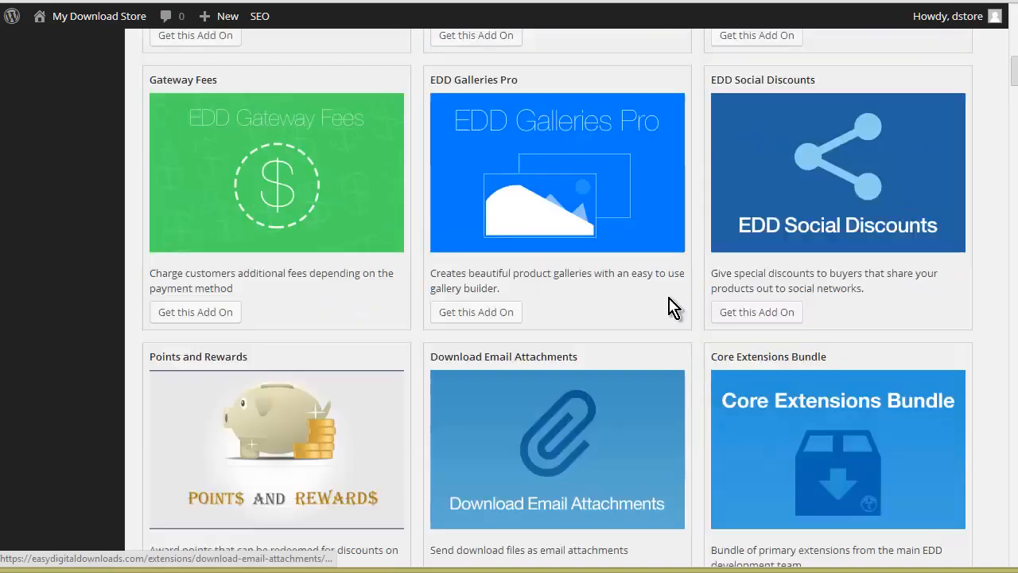